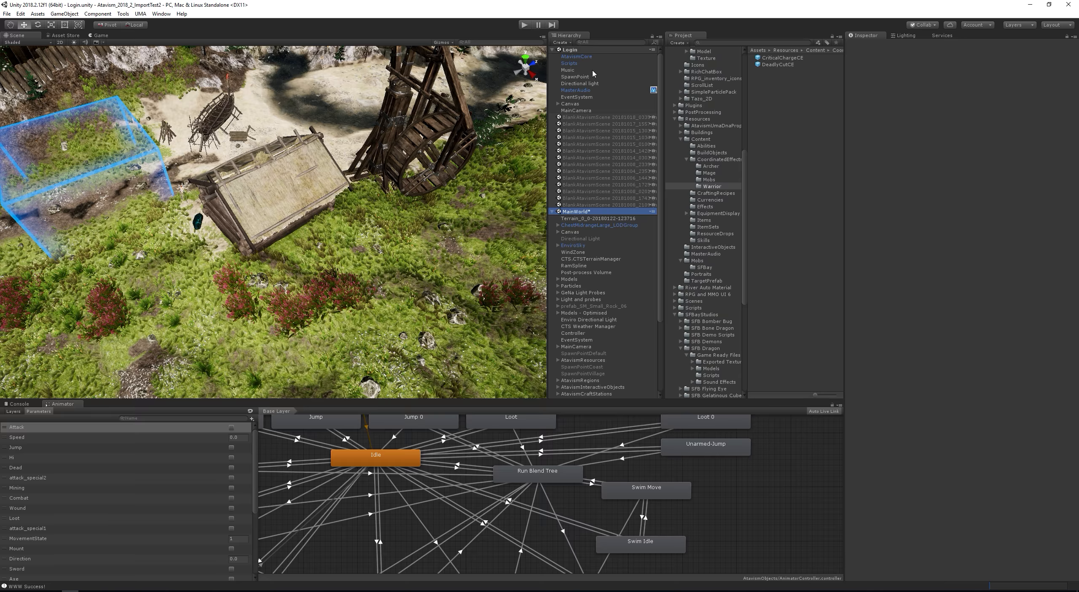
# - Unload the Login scene from the hierarchy
pyautogui.rightClick(602, 50)
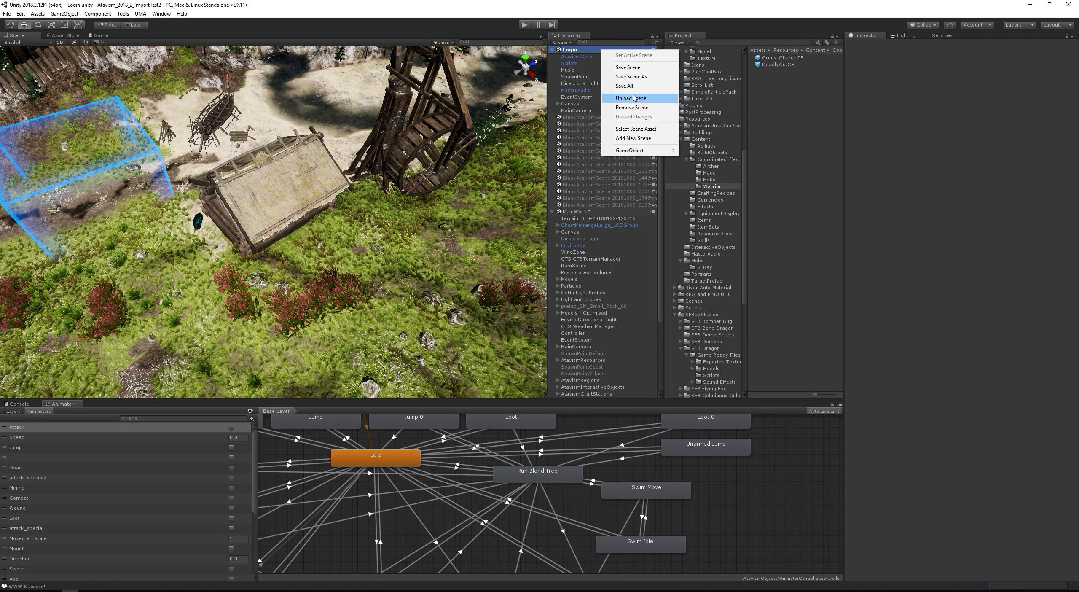
pyautogui.click(644, 100)
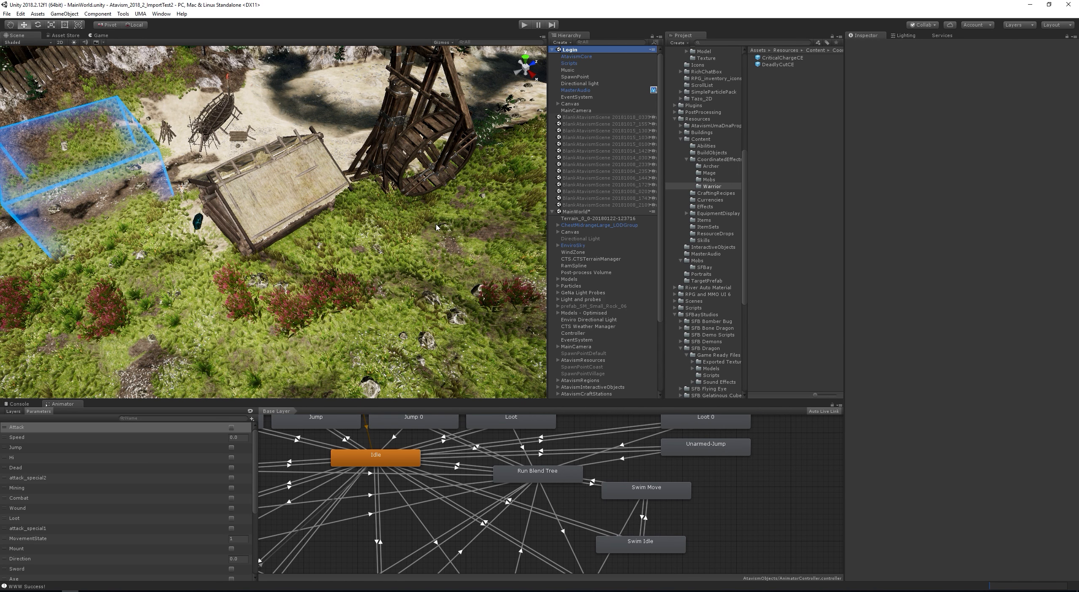
# - Create a 3D cube in the MainWorld scene and align it with the current view near the wooden hut
pyautogui.moveTo(432, 241)
pyautogui.mouseDown(button='right')
pyautogui.moveTo(456, 255)
pyautogui.moveTo(393, 225)
pyautogui.moveTo(449, 232)
pyautogui.mouseUp(button='right')
pyautogui.press('w')
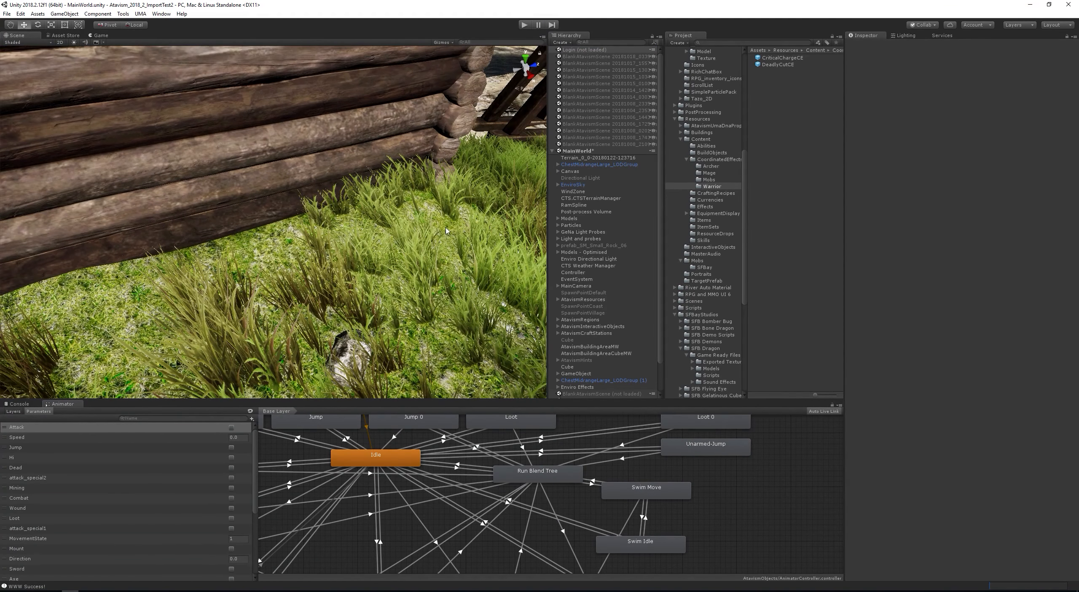
pyautogui.rightClick(598, 154)
pyautogui.moveTo(628, 252)
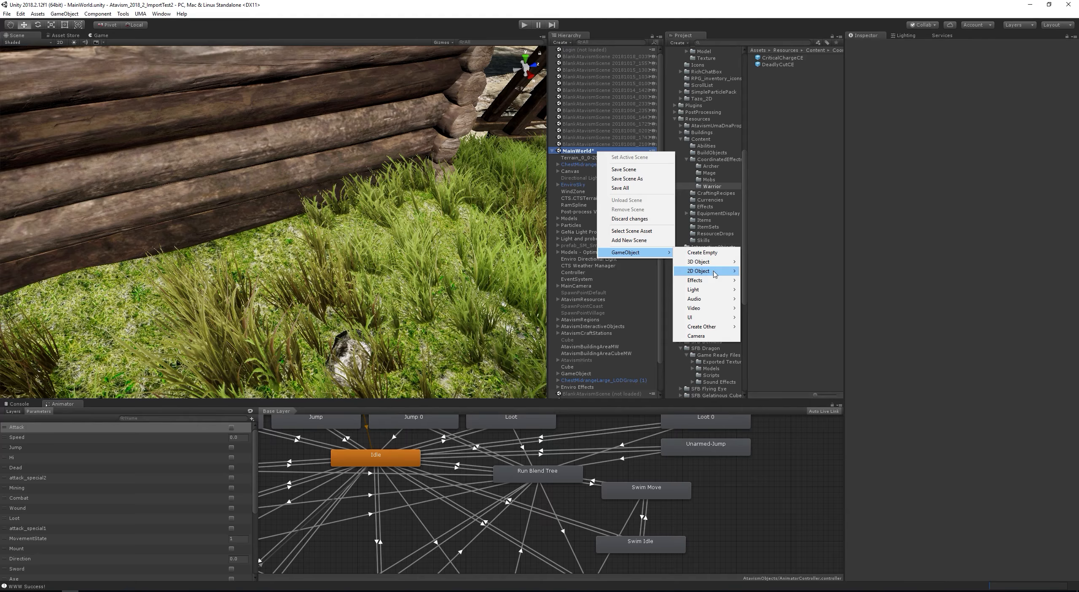
pyautogui.moveTo(708, 262)
pyautogui.click(759, 262)
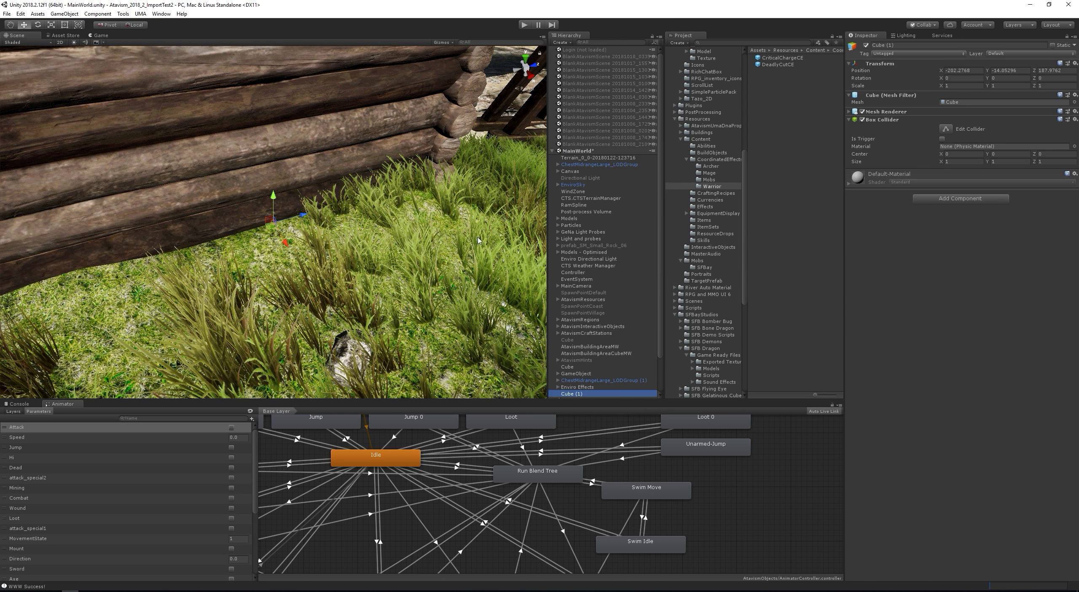
pyautogui.hotkey('ctrl', 'shift', 'f')
pyautogui.rightClick(412, 247)
pyautogui.press('s')
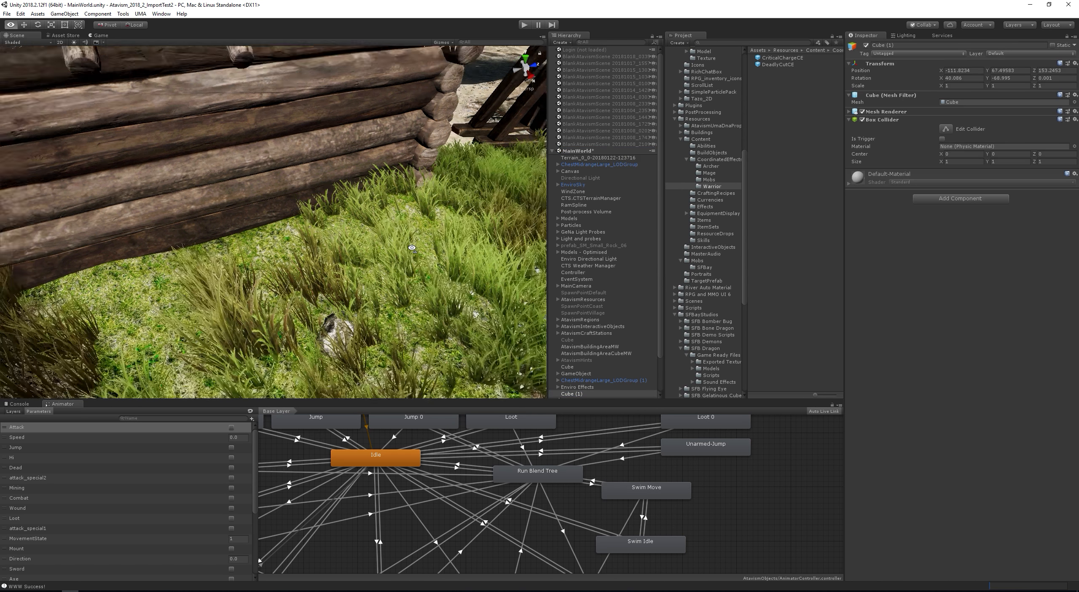
# - Reset the new cube's rotation to 0 on the X, Y and Z axes
pyautogui.click(967, 81)
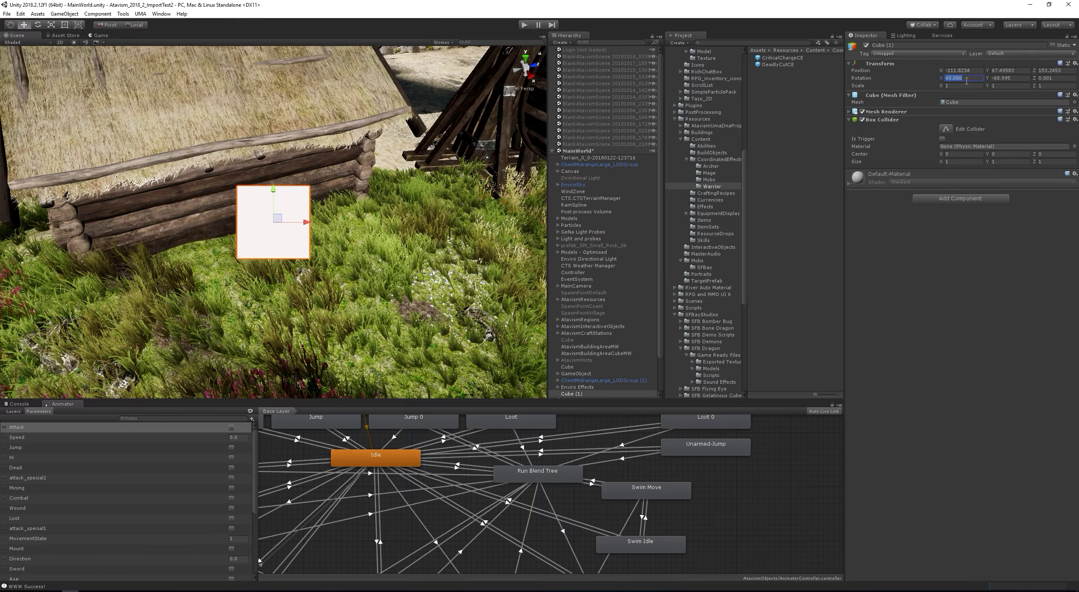
pyautogui.write('0')
pyautogui.press('Tab')
pyautogui.write('0')
pyautogui.press('Tab')
pyautogui.write('0')
# - Size the cube's box collider to X 9.54, Y 6.78, Z 9.05, and move the cube to X -109.1
pyautogui.moveTo(453, 208)
pyautogui.mouseDown(button='right')
pyautogui.moveTo(445, 225)
pyautogui.moveTo(447, 216)
pyautogui.mouseUp(button='right')
pyautogui.press('s')
pyautogui.press('w')
pyautogui.click(948, 161)
pyautogui.write('6.44')
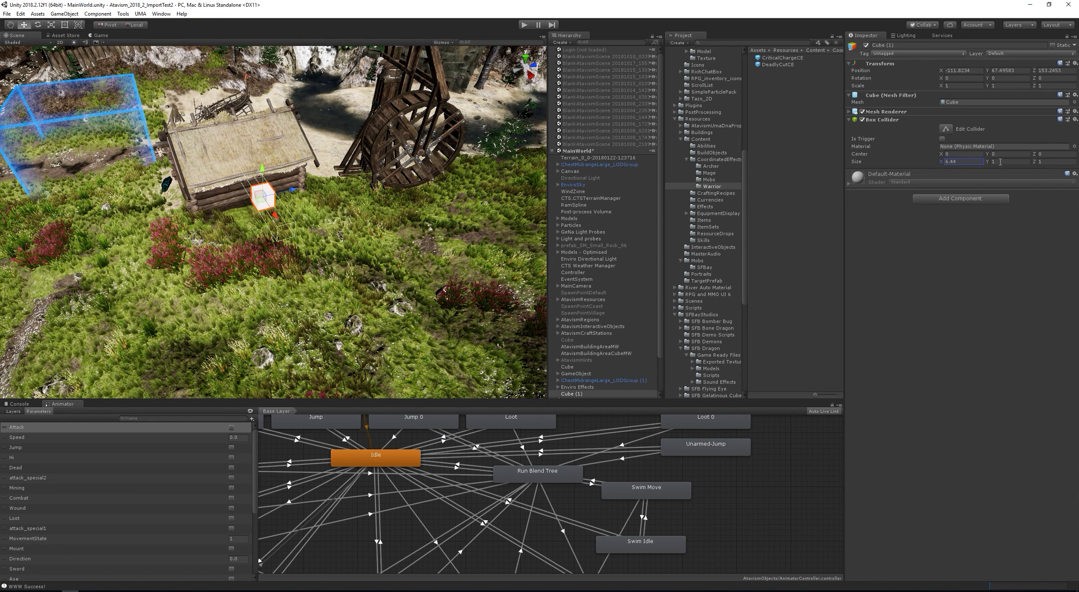
pyautogui.click(992, 162)
pyautogui.write('5.99')
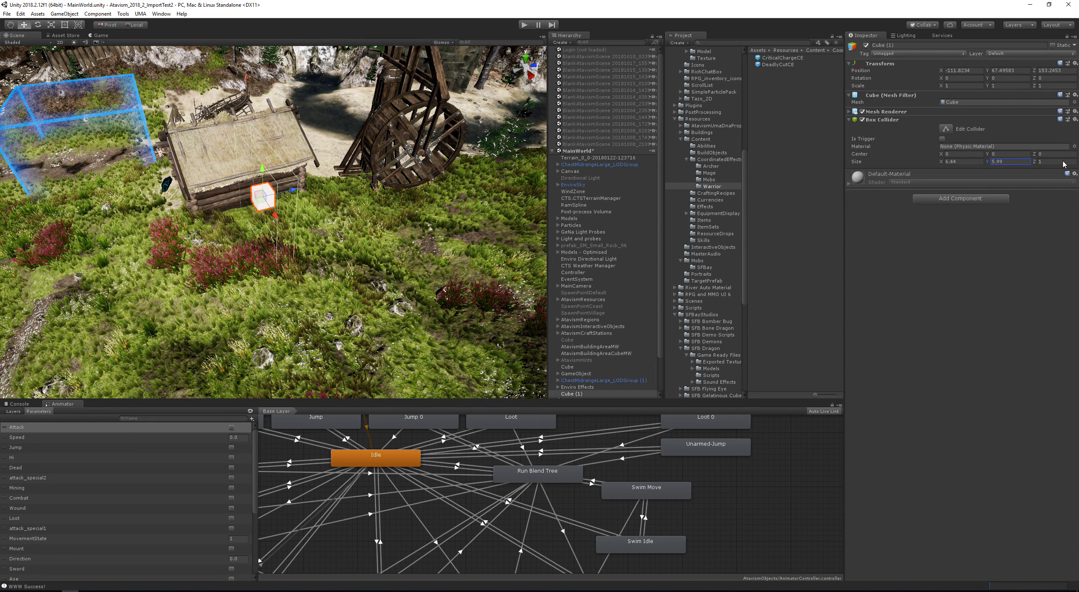
pyautogui.moveTo(989, 162); pyautogui.dragTo(1002, 163)
pyautogui.click(1052, 162)
pyautogui.write('9.05')
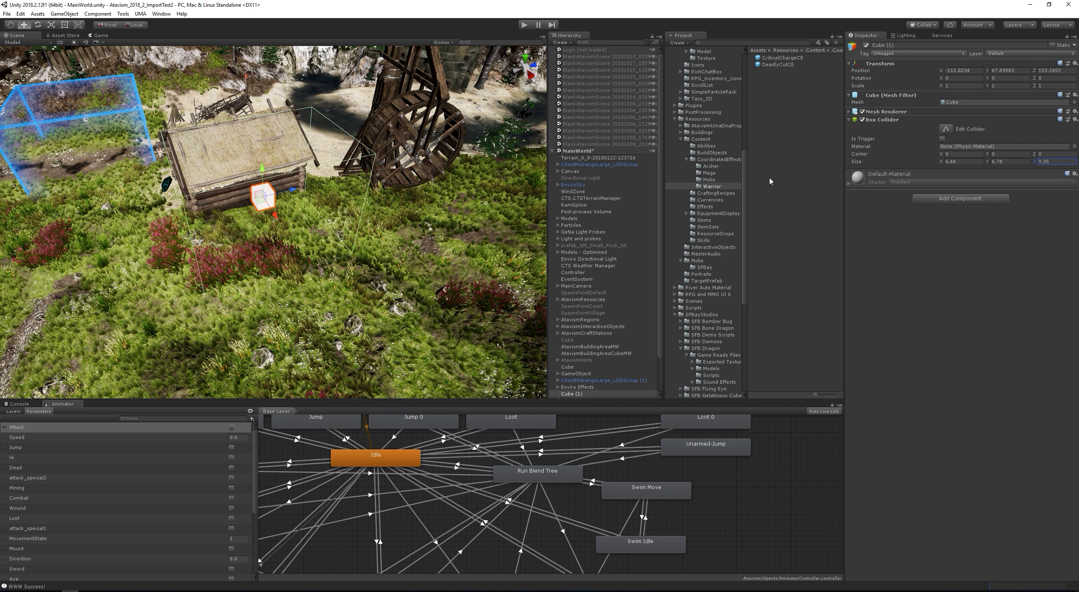
pyautogui.moveTo(941, 162); pyautogui.dragTo(982, 164)
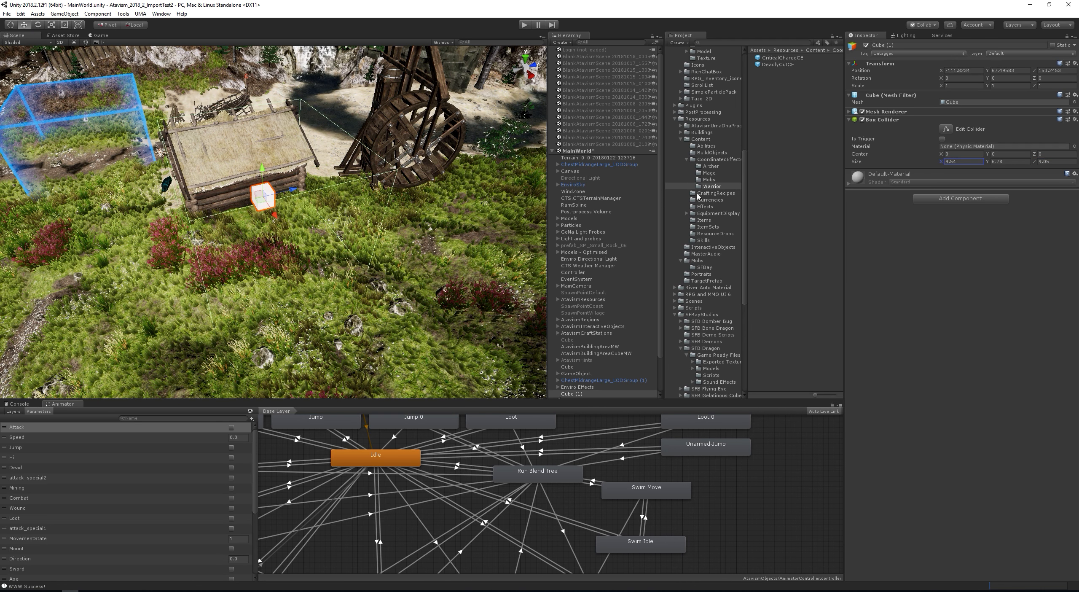
pyautogui.moveTo(268, 207); pyautogui.dragTo(480, 223)
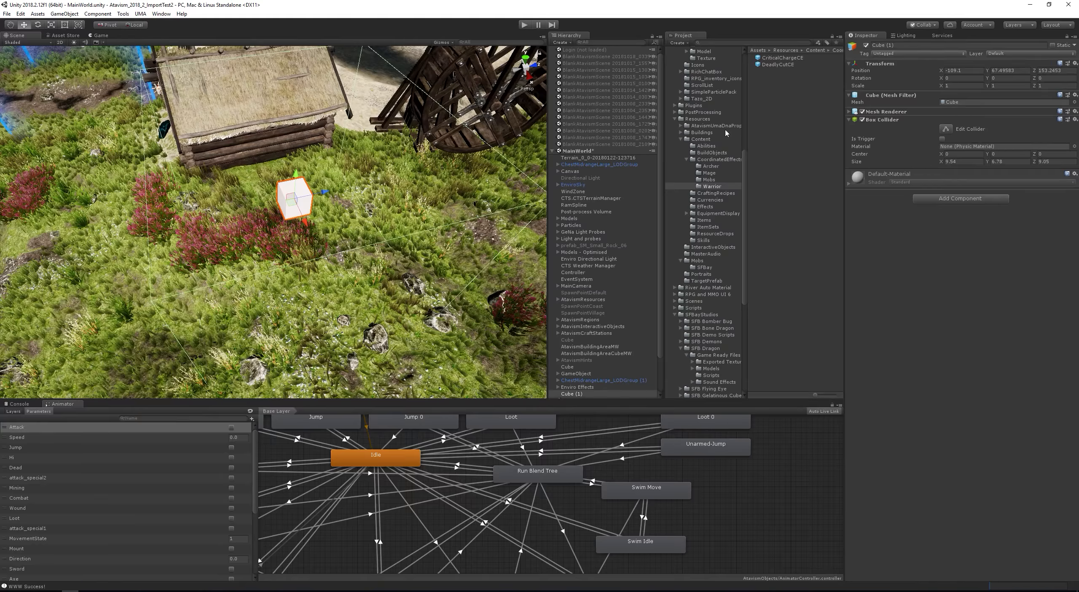
# - Disable the cube's mesh renderer and make its box collider a trigger
pyautogui.click(863, 112)
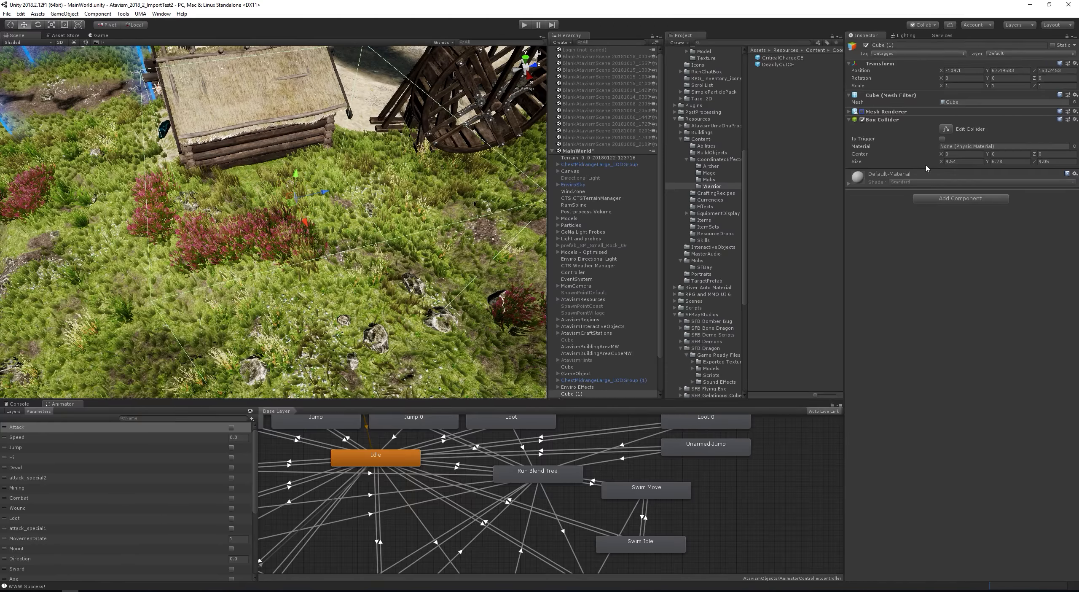
pyautogui.click(943, 139)
# - Add a new layer named Regions in User Layer 31
pyautogui.click(1020, 54)
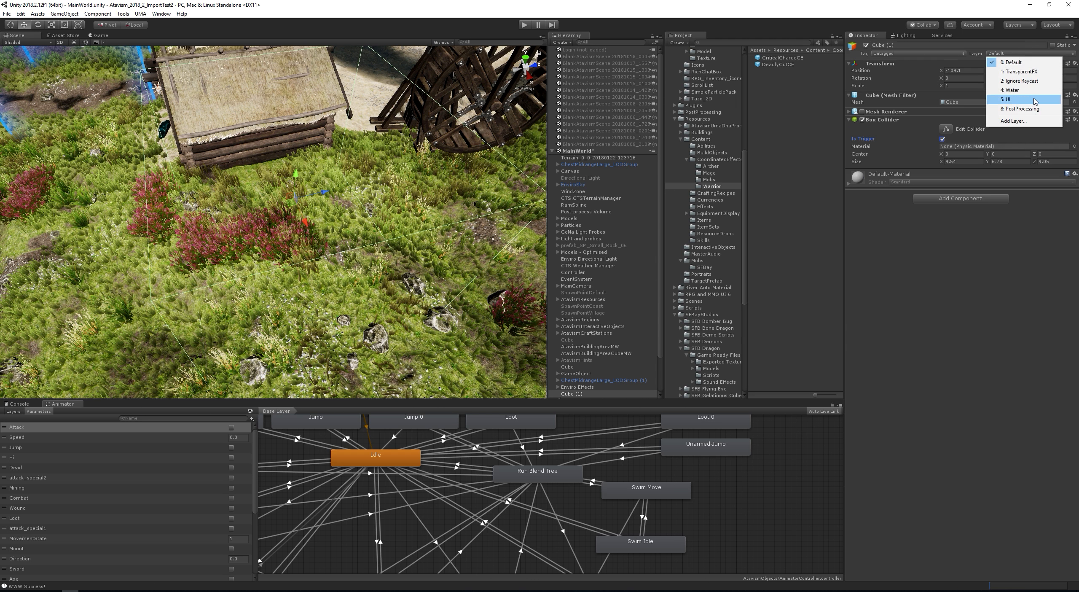
pyautogui.click(1024, 122)
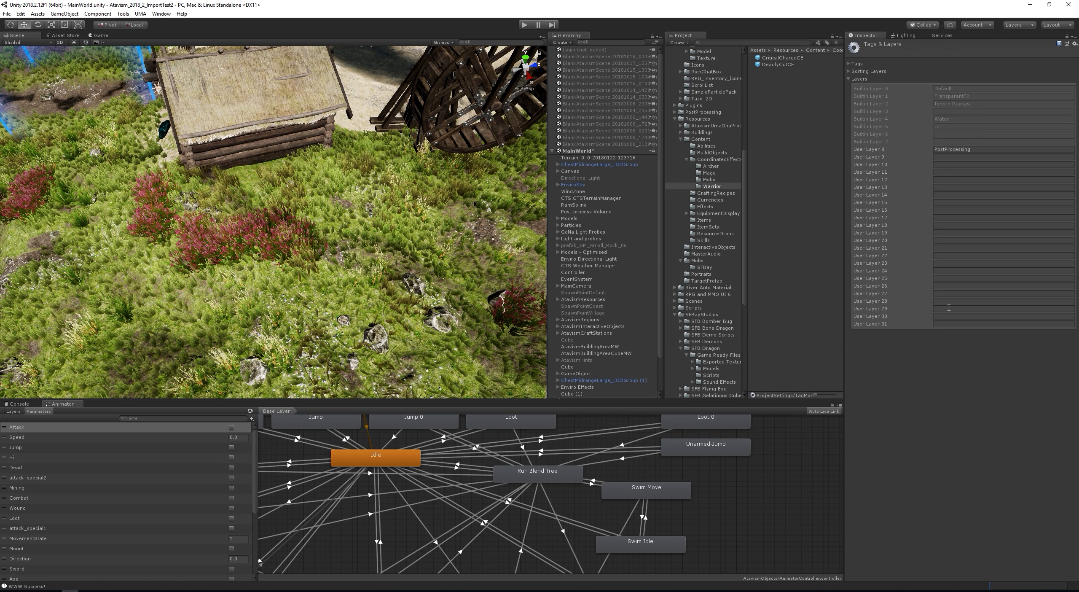
pyautogui.click(960, 324)
pyautogui.write('Regio')
pyautogui.click(1005, 385)
# - Assign the Regions layer to the new cube
pyautogui.click(581, 394)
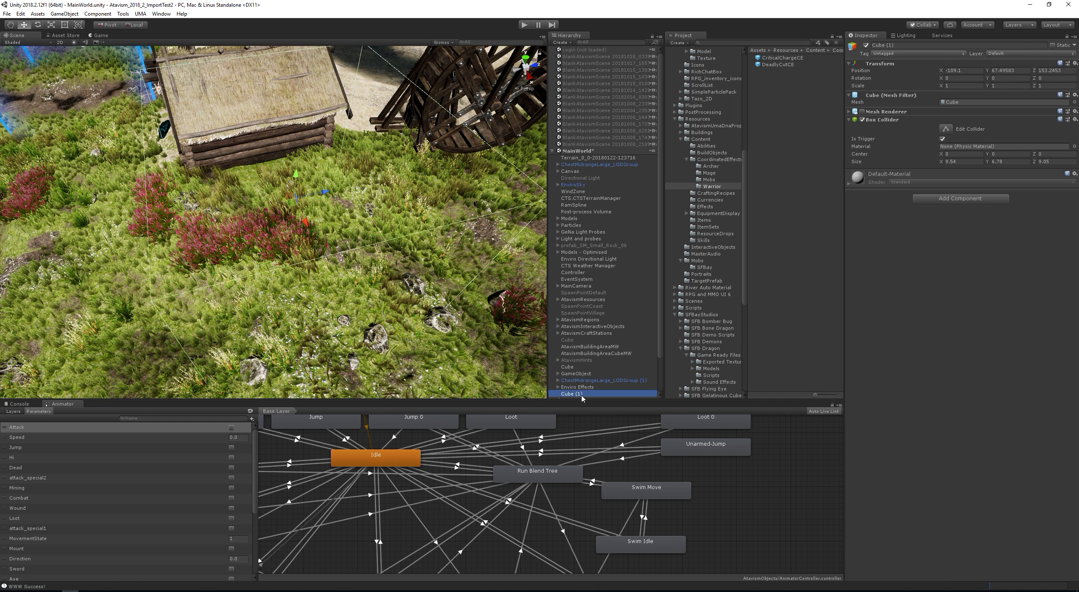
pyautogui.click(1028, 54)
pyautogui.click(1025, 123)
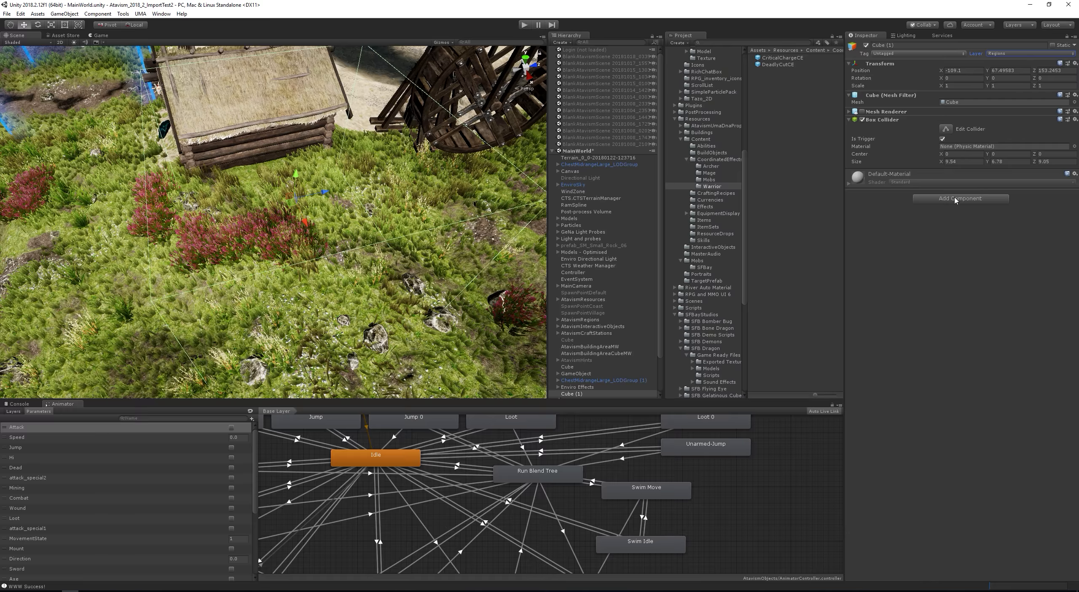
# - Start a new combat effect in the Atavism Online editor and name it Region Damage Effect
pyautogui.click(162, 13)
pyautogui.click(196, 86)
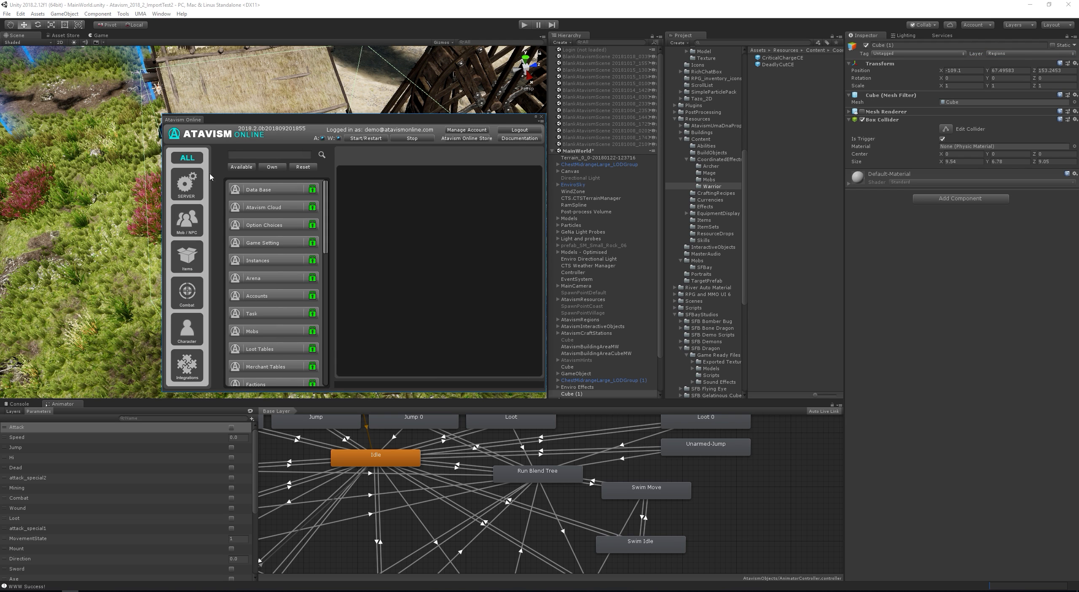
pyautogui.click(187, 291)
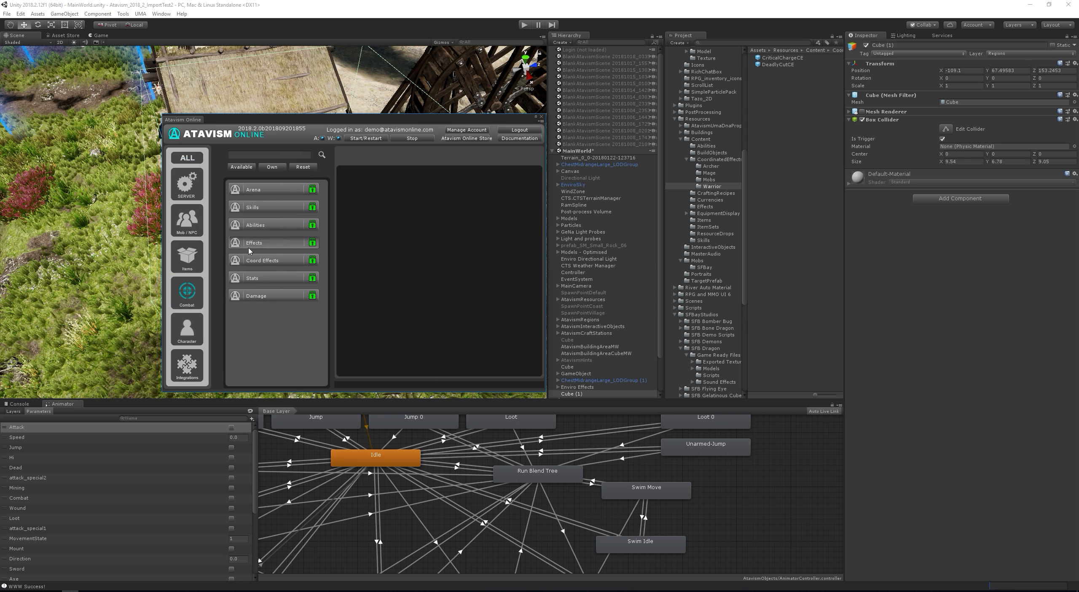
pyautogui.click(259, 244)
pyautogui.click(393, 185)
pyautogui.click(445, 185)
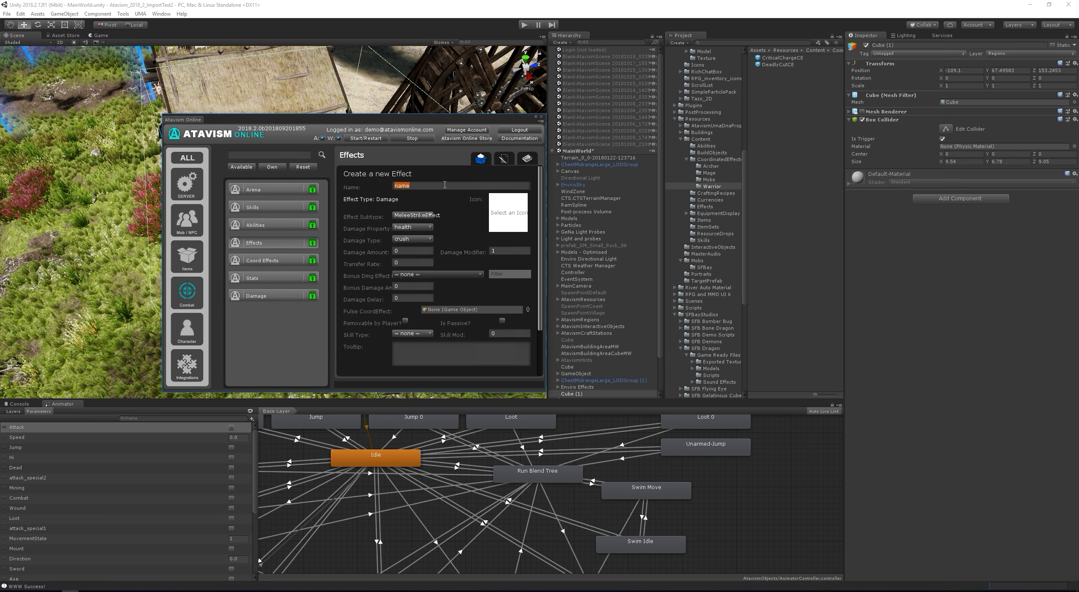
pyautogui.write('Region Damage Effect')
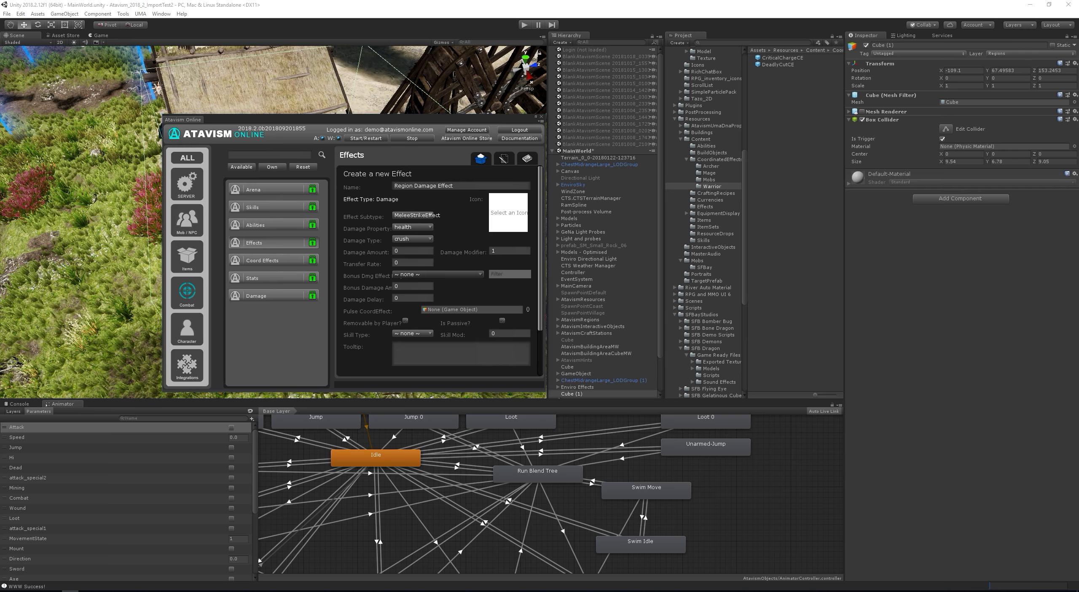
# - Give the effect a red sphere icon and set its subtype to PhysicalDotEffect
pyautogui.doubleClick(105, 261)
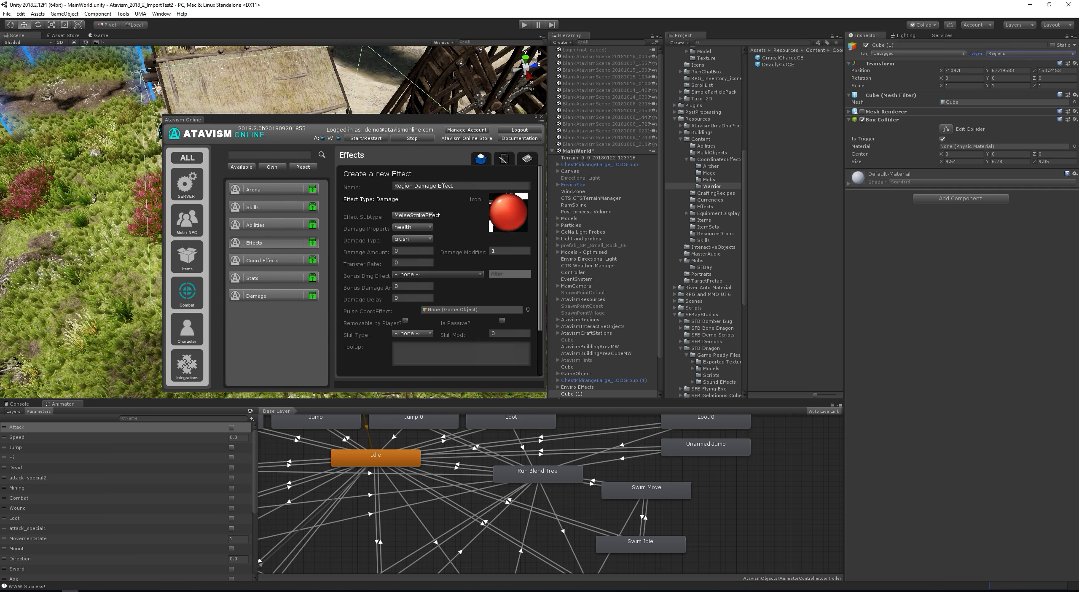
pyautogui.click(413, 216)
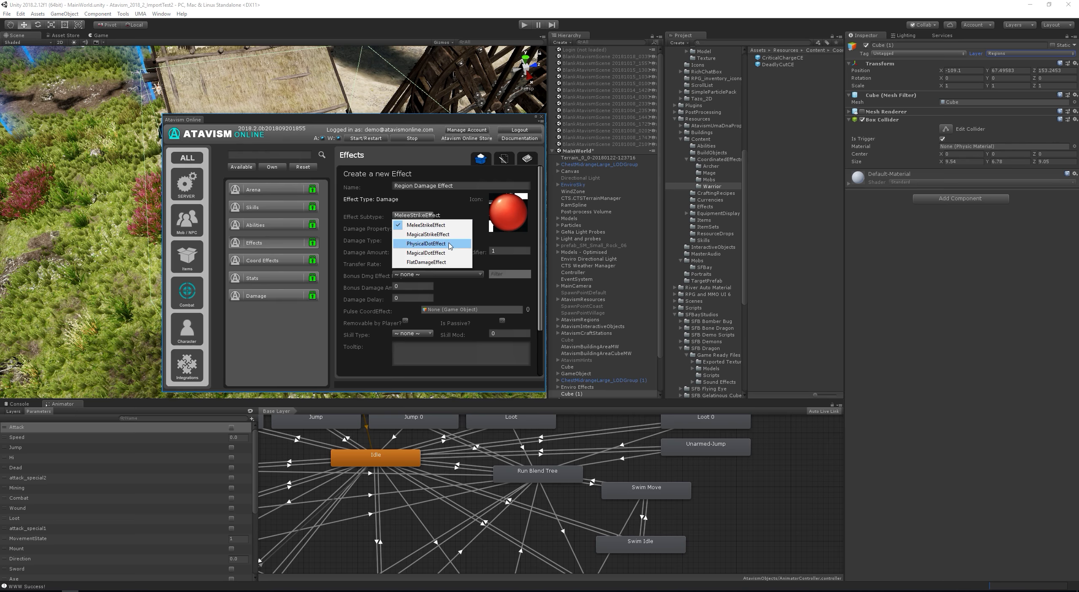
pyautogui.click(450, 243)
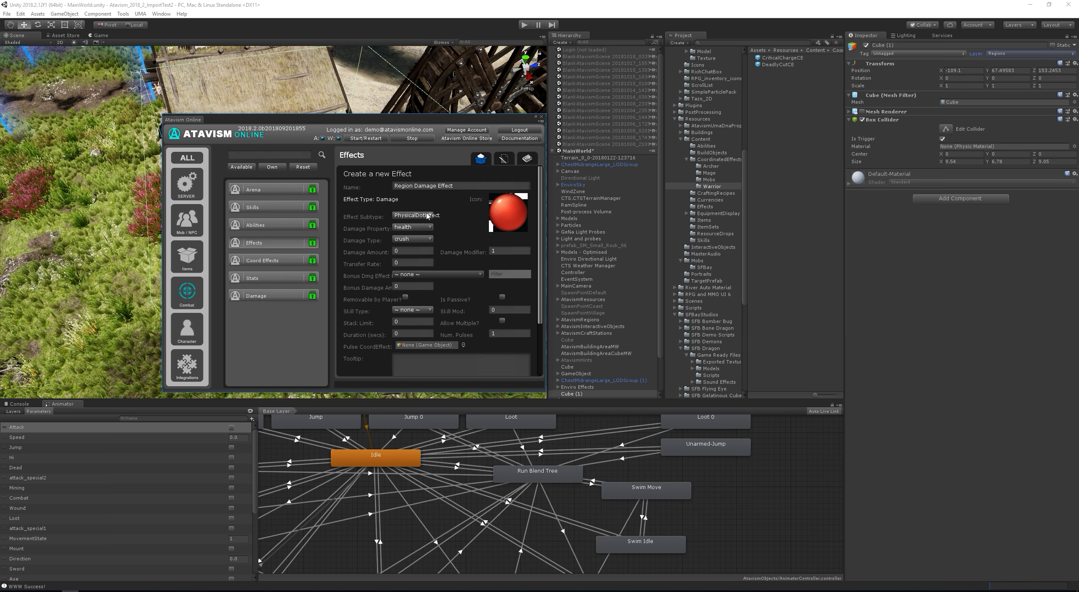
pyautogui.click(416, 215)
pyautogui.click(377, 216)
pyautogui.click(416, 216)
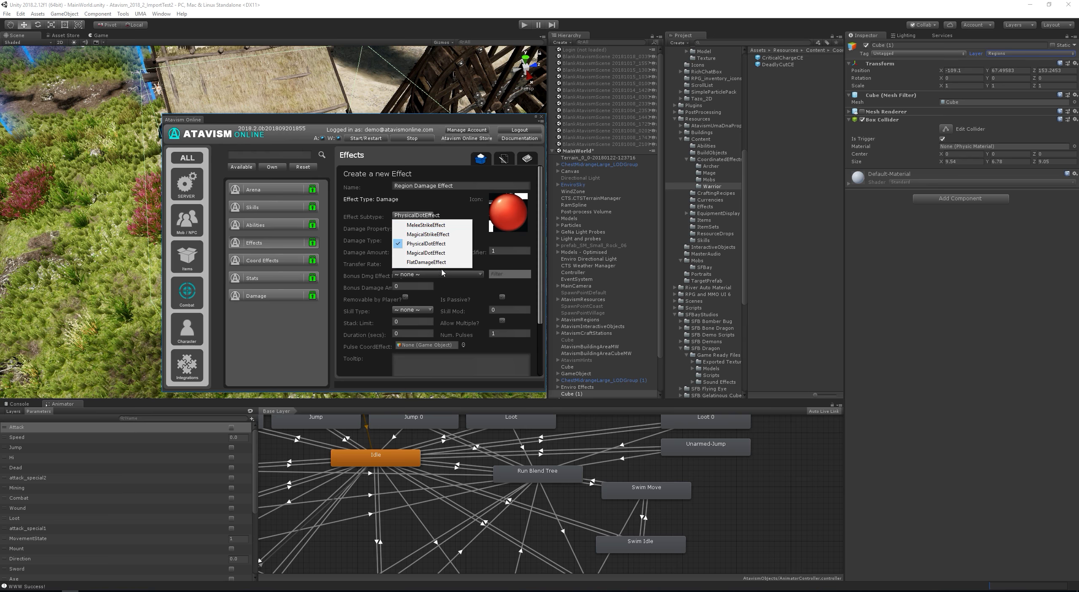
pyautogui.click(374, 231)
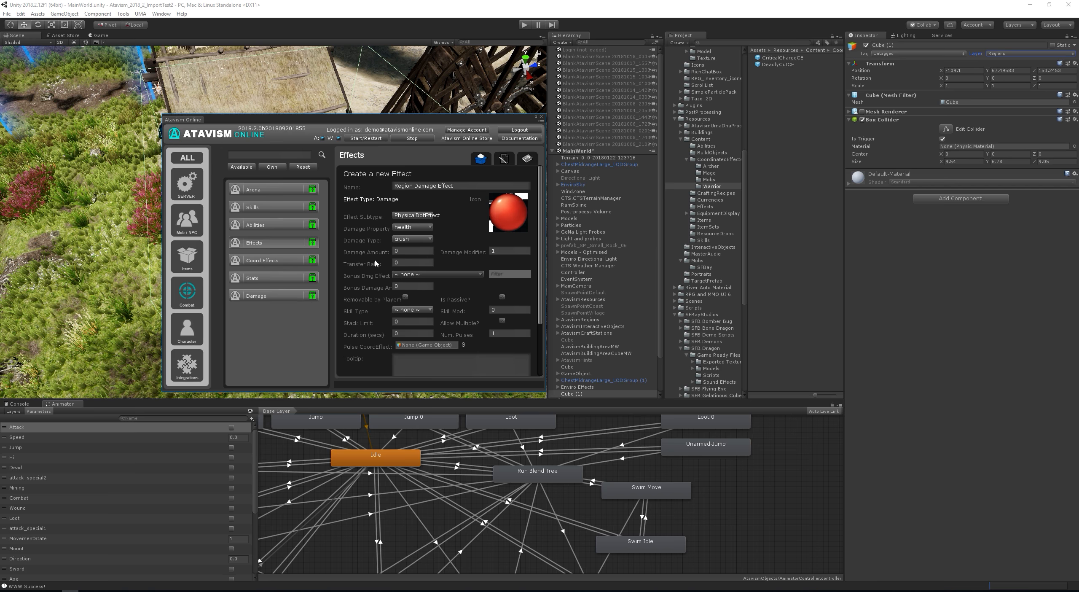
# - Set the effect's damage amount to 50000, its duration to 1000 seconds and its number of pulses to 1000
pyautogui.click(411, 252)
pyautogui.click(499, 334)
pyautogui.click(511, 334)
pyautogui.write('1000')
pyautogui.click(513, 333)
pyautogui.click(412, 333)
pyautogui.click(420, 333)
pyautogui.moveTo(401, 251); pyautogui.dragTo(386, 252)
pyautogui.click(399, 249)
pyautogui.click(414, 247)
pyautogui.scroll(-3, 367, 298)
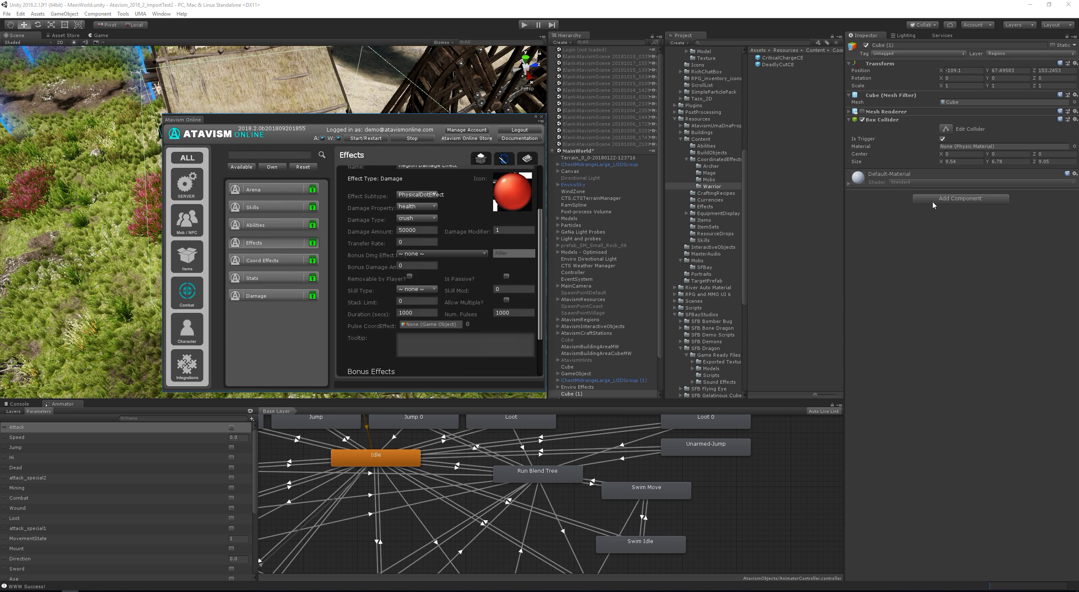
# - Rename the new trigger cube as Damage Region
pyautogui.doubleClick(586, 393)
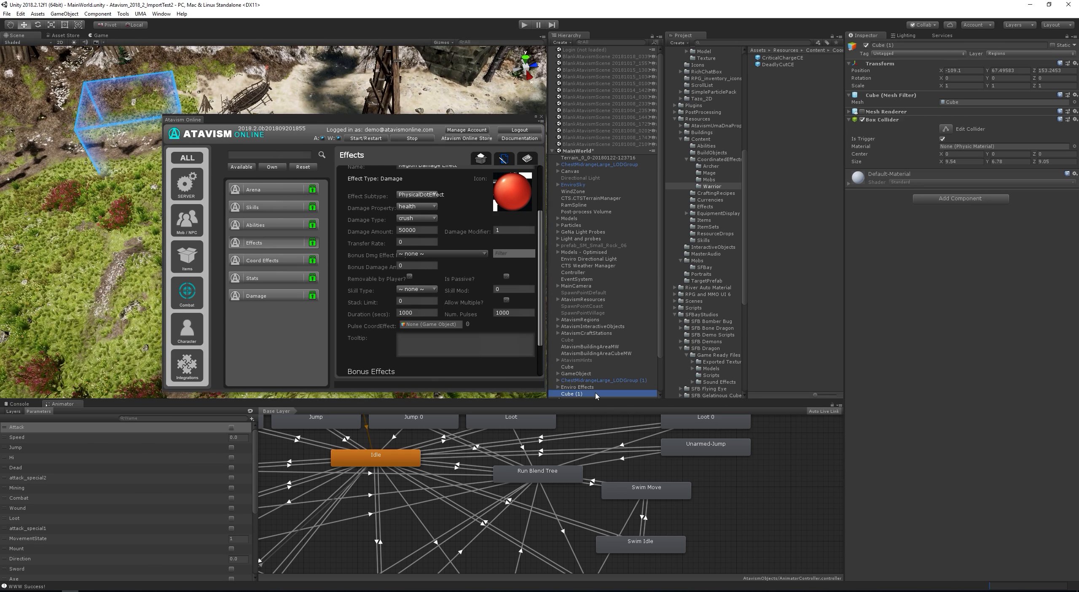
pyautogui.write('Dagame')
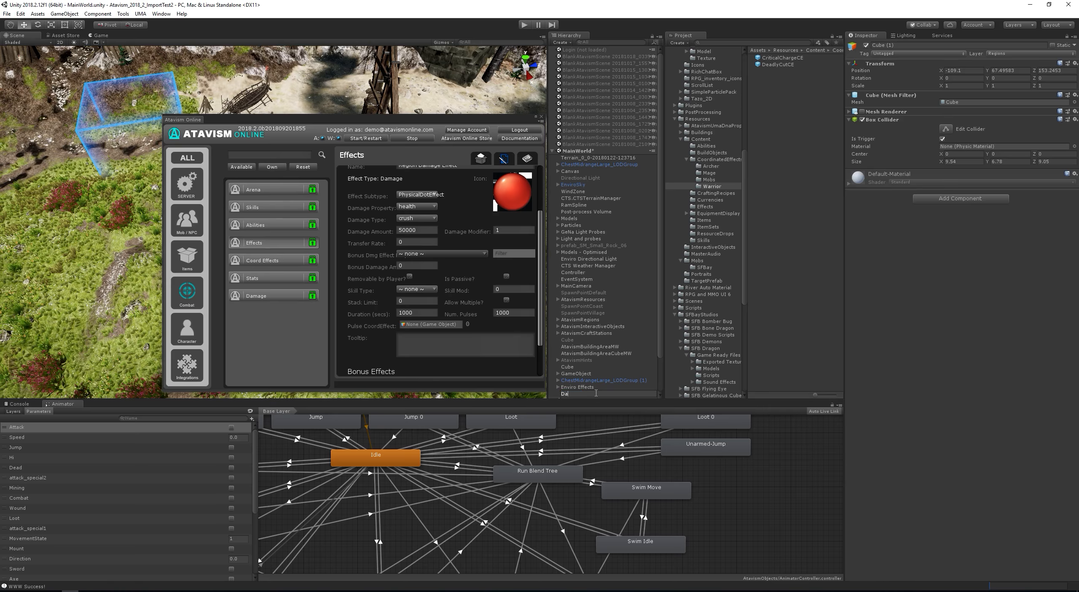
pyautogui.press('BackSpace')
pyautogui.press('BackSpace')
pyautogui.press('BackSpace')
pyautogui.press('BackSpace')
pyautogui.write('mage Region')
pyautogui.press('Return')
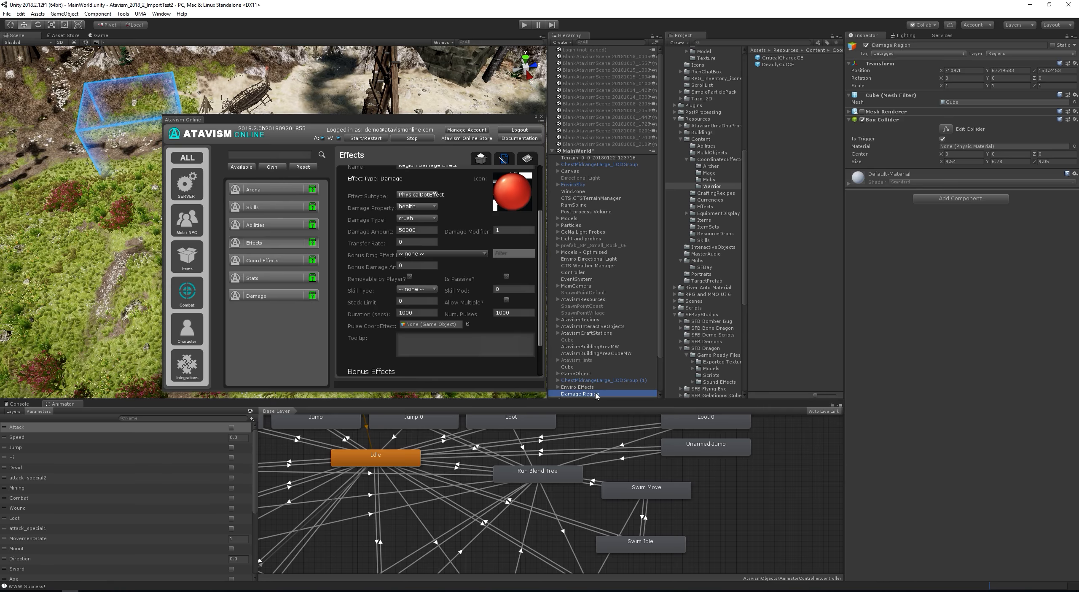
# - Add the Atavism Region script component to the Damage Region object
pyautogui.click(959, 199)
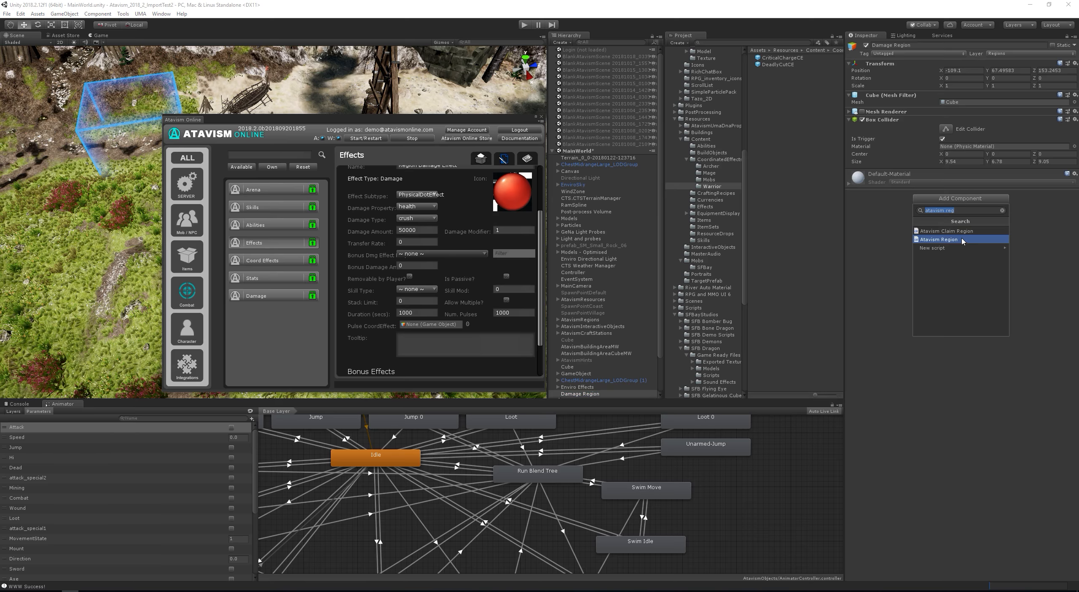
pyautogui.doubleClick(970, 209)
pyautogui.moveTo(970, 210); pyautogui.dragTo(828, 205)
pyautogui.write('region')
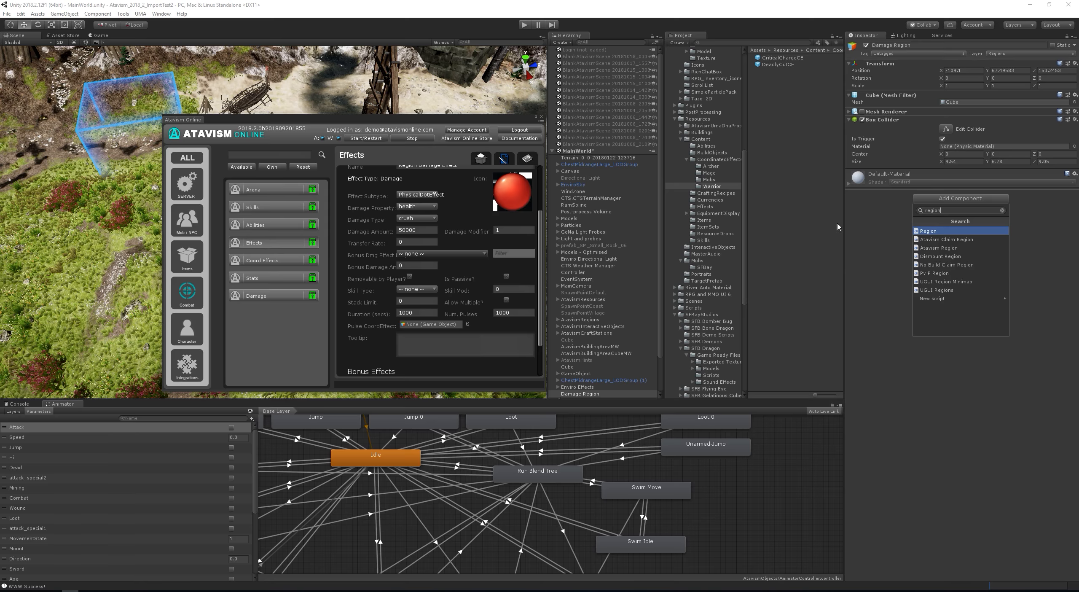
pyautogui.click(965, 248)
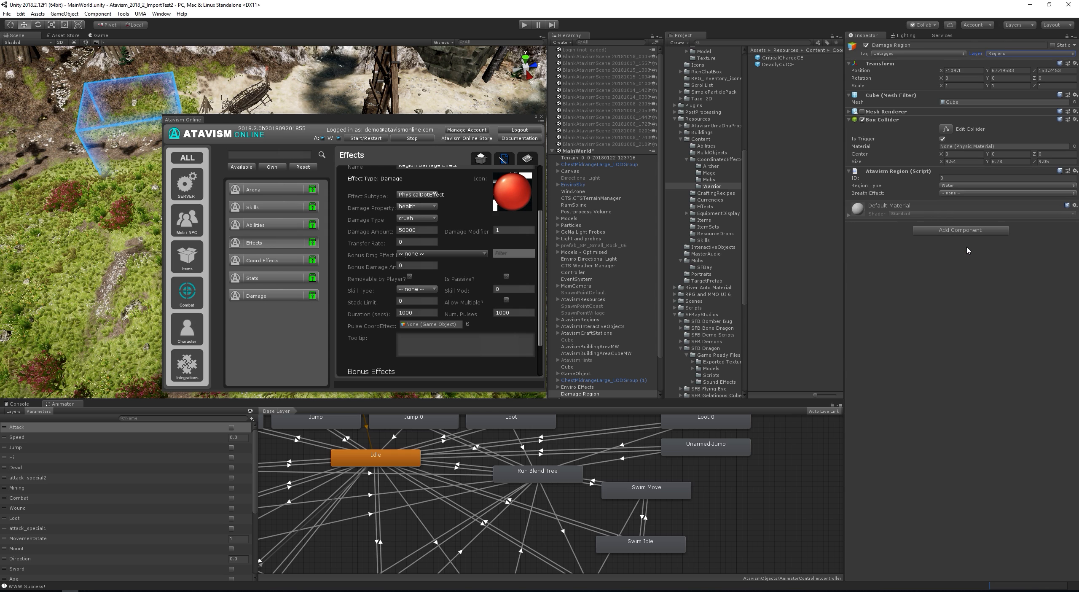
# - Set the Damage Region's region type to Teleport and open its list of destination instances
pyautogui.click(968, 188)
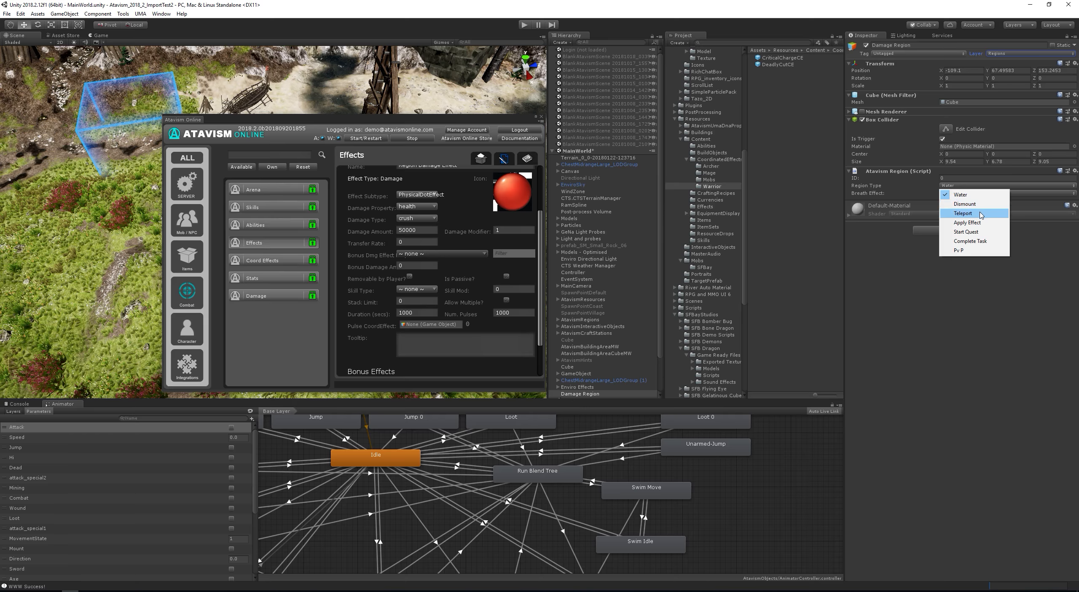
pyautogui.click(981, 214)
pyautogui.click(961, 195)
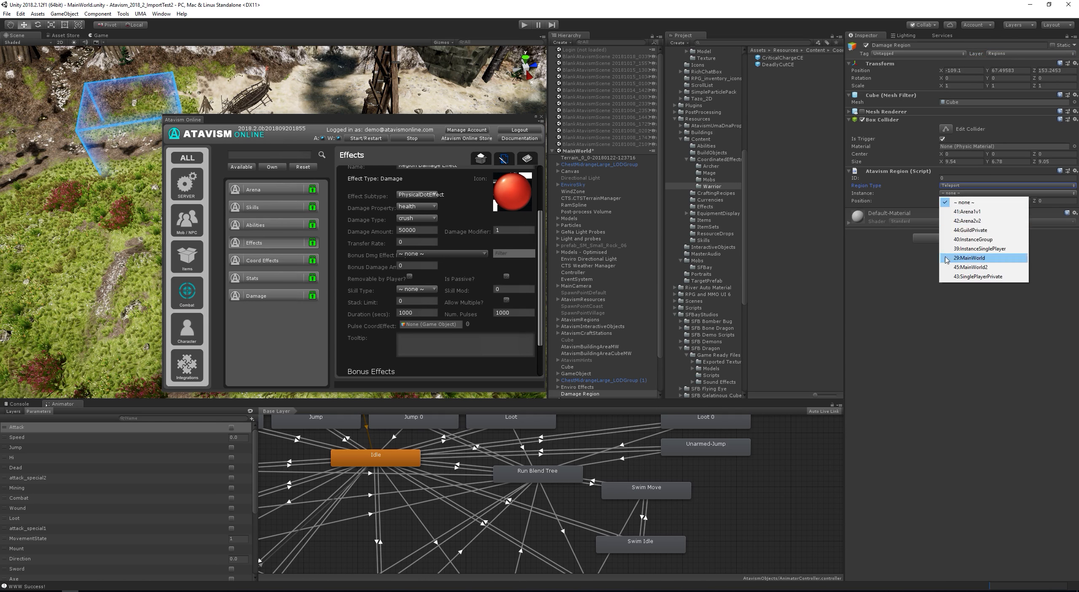
pyautogui.click(960, 196)
pyautogui.click(961, 194)
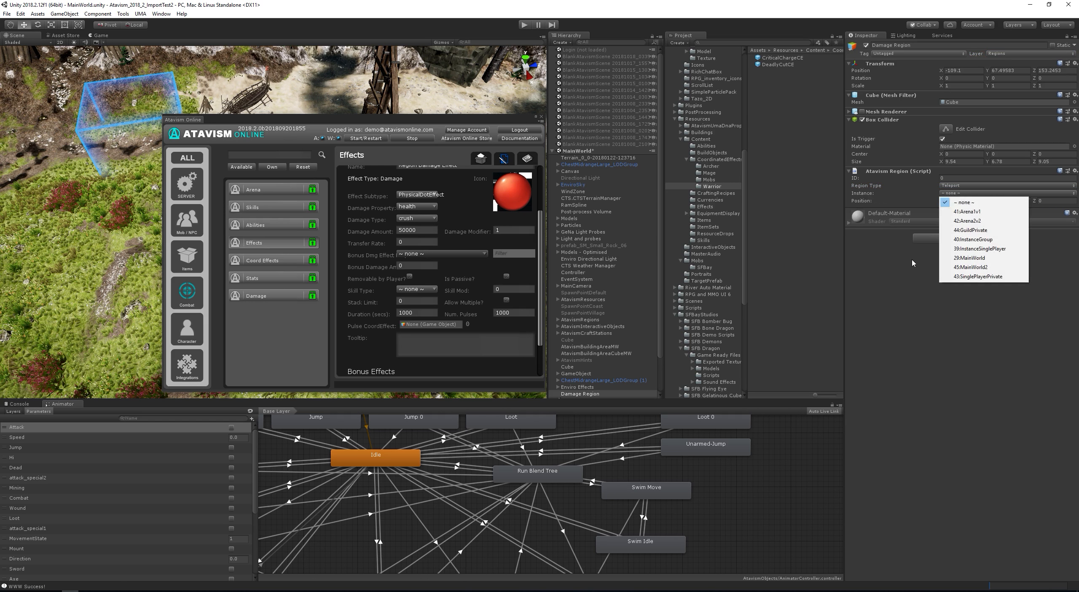
pyautogui.click(962, 198)
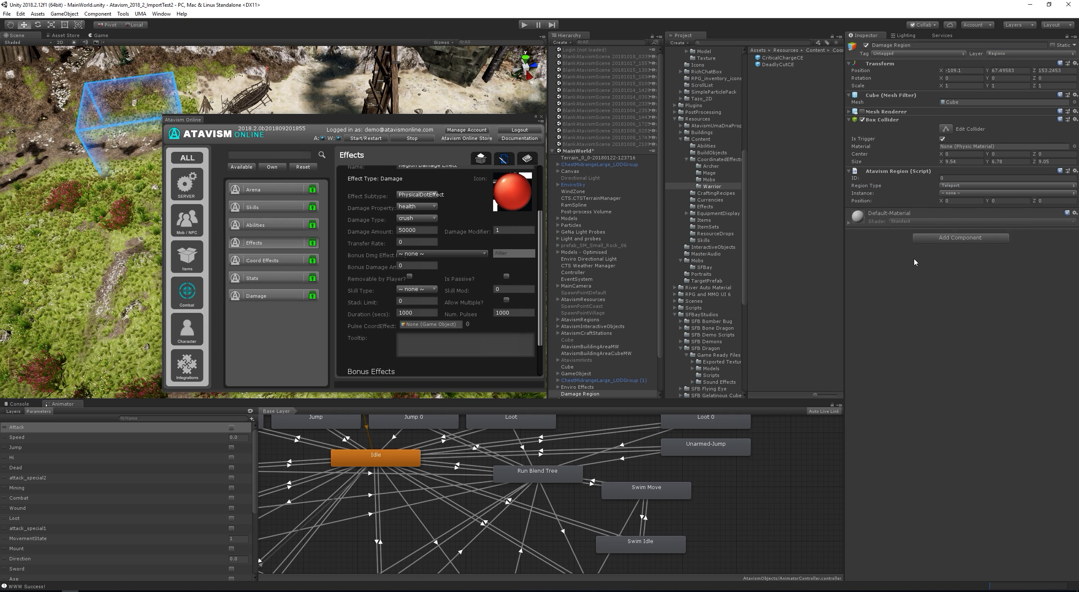
# - Switch the region type to Apply Effect and on to Start Quest, and view the selectable quests
pyautogui.click(972, 186)
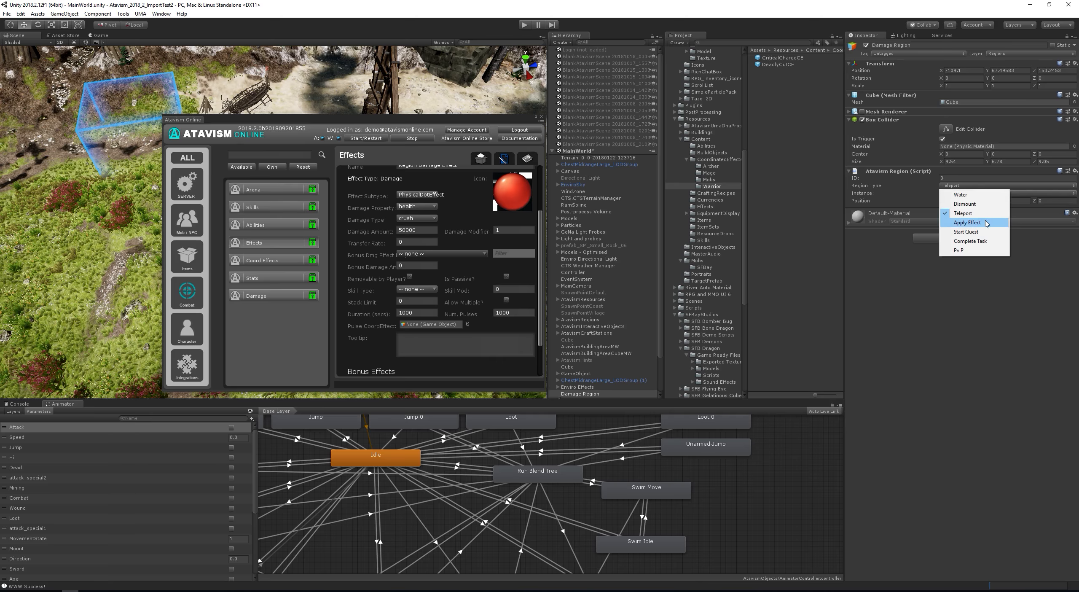
pyautogui.click(986, 223)
pyautogui.click(984, 186)
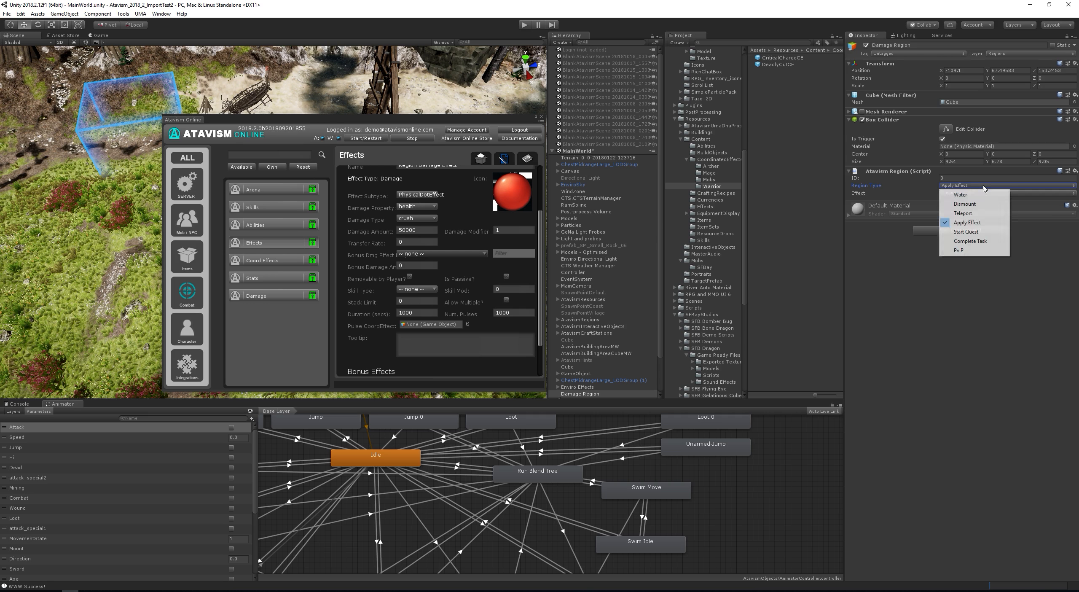
pyautogui.click(969, 232)
pyautogui.click(977, 193)
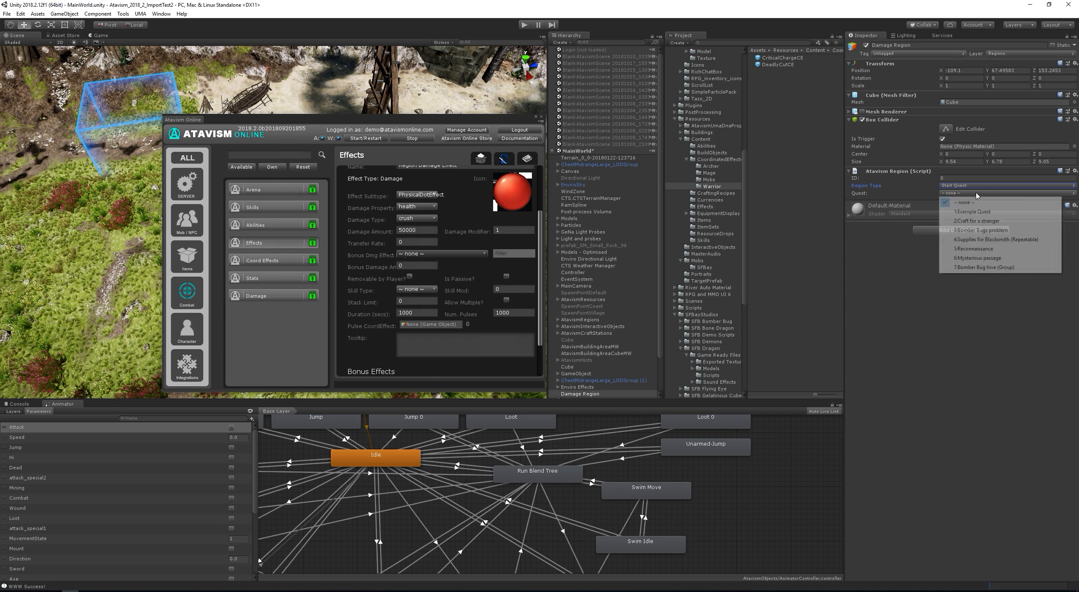
pyautogui.click(908, 259)
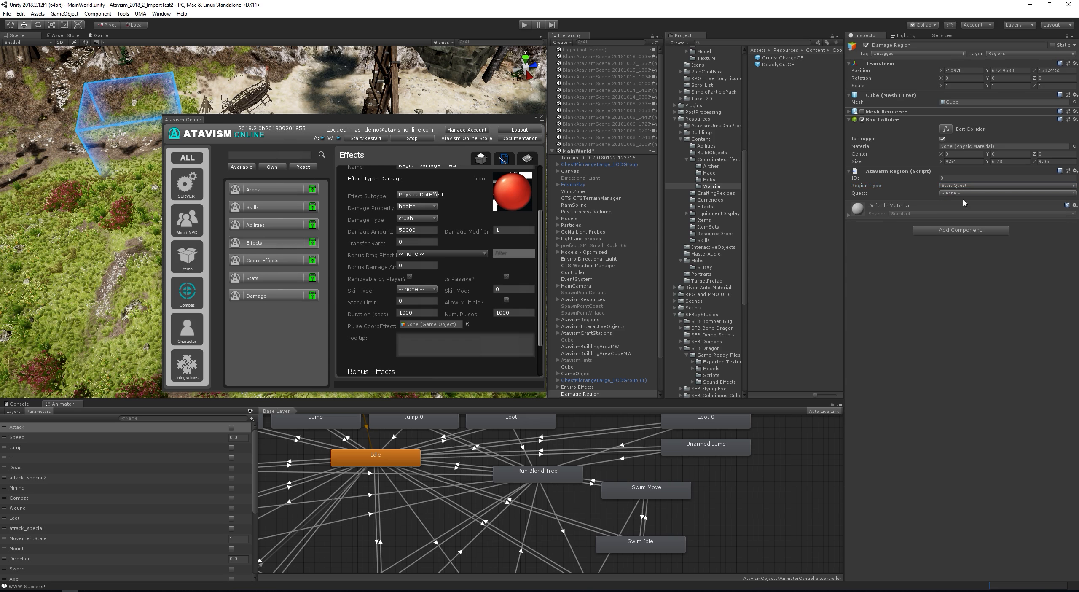
# - Set the region type to Complete Task and compare it with the task setup of the existing Reconnaissance 4 region
pyautogui.click(975, 189)
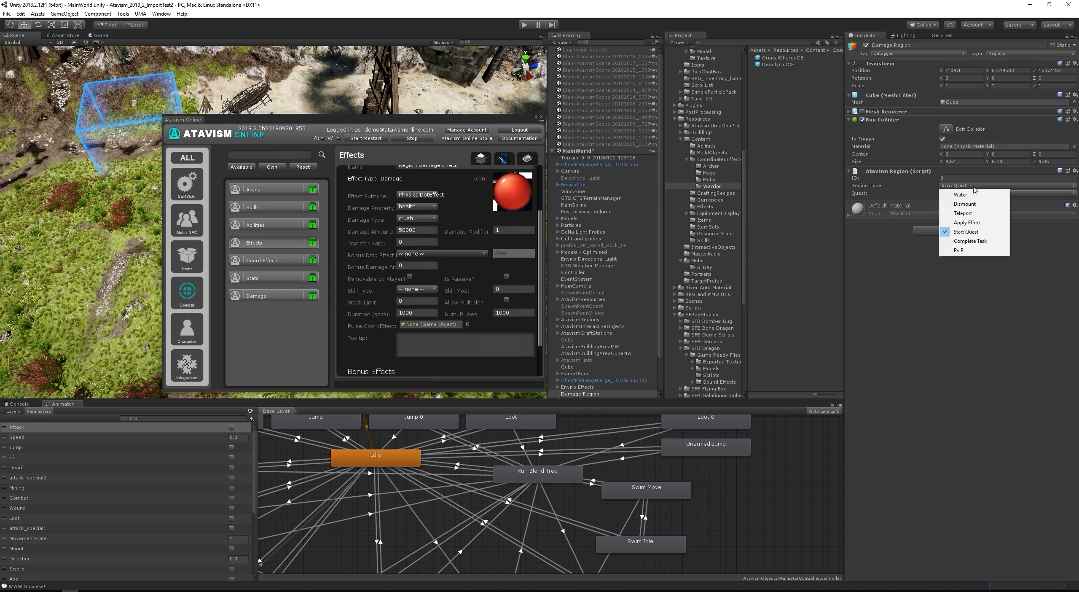
pyautogui.click(987, 241)
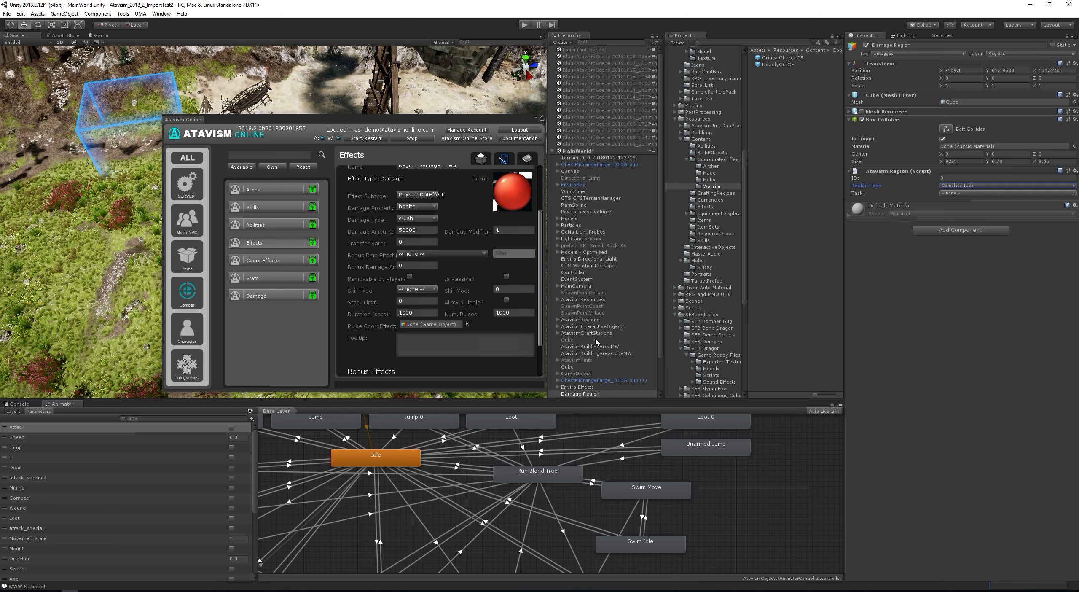
pyautogui.click(558, 321)
pyautogui.click(558, 320)
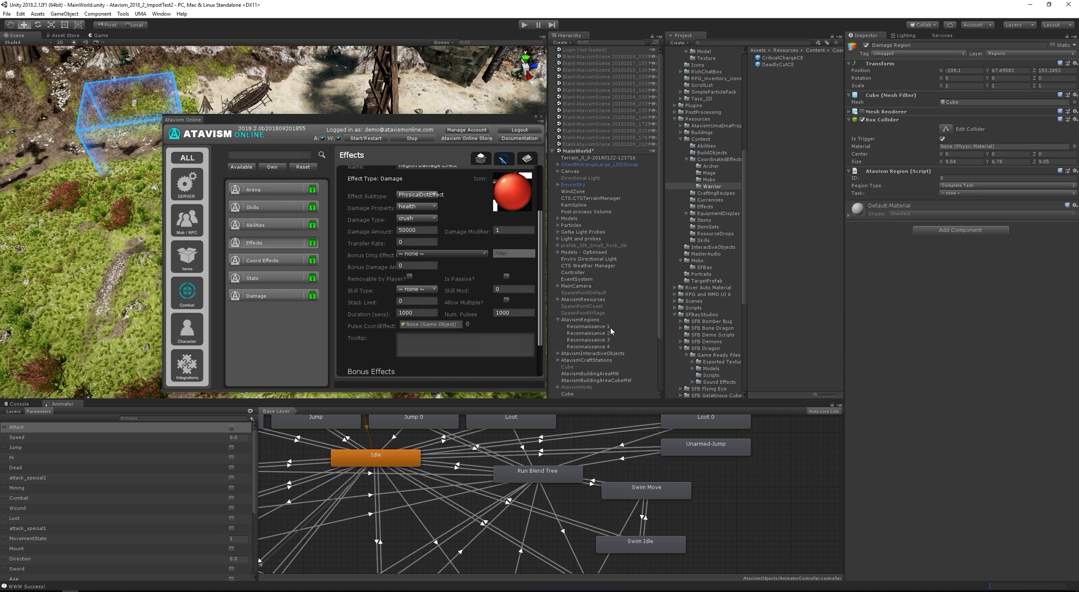
pyautogui.click(608, 346)
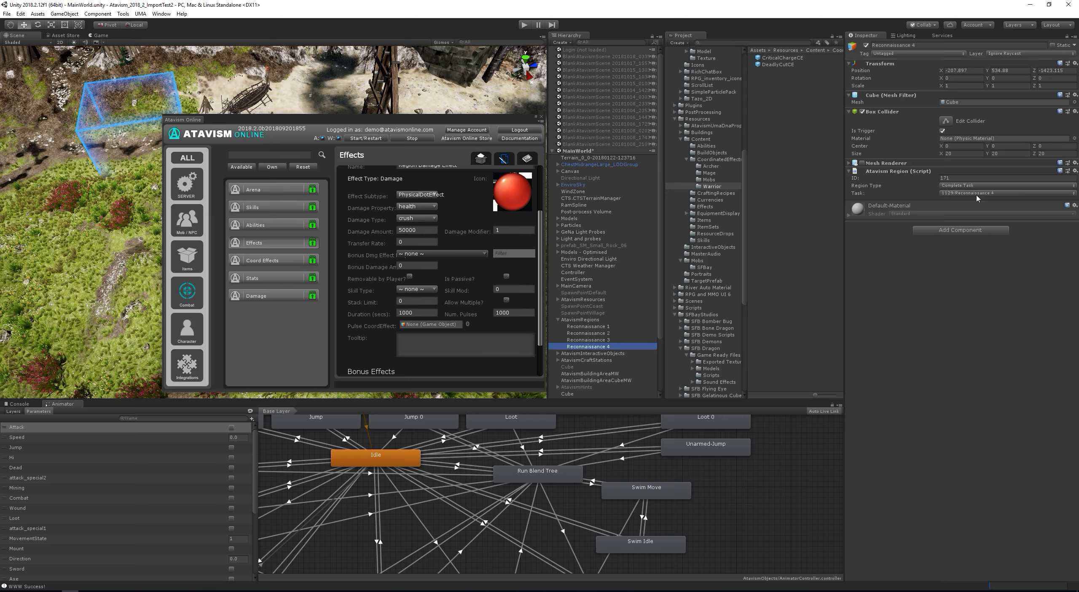
pyautogui.click(559, 319)
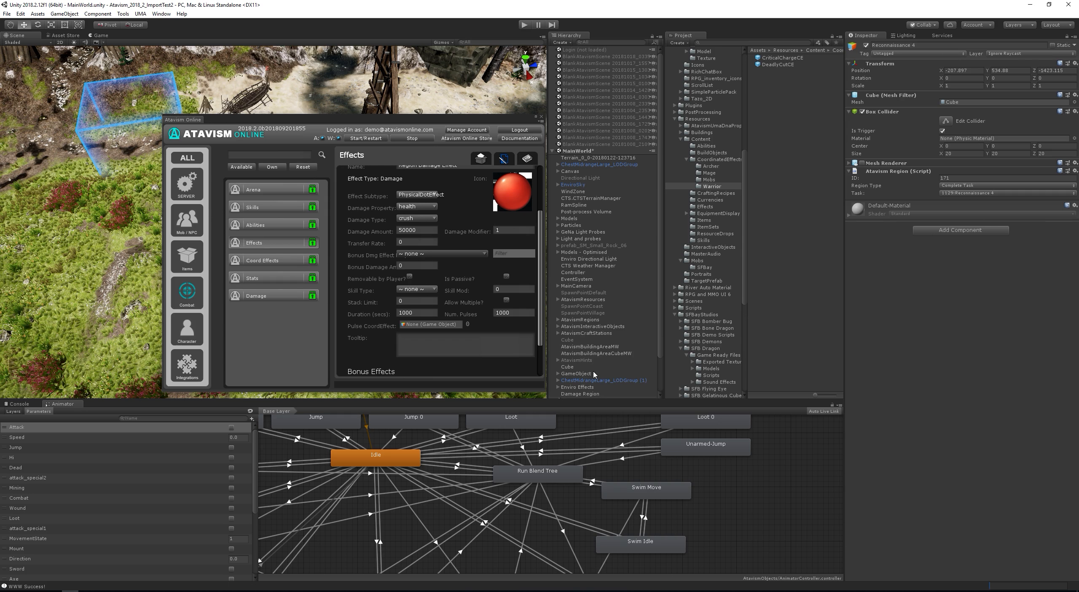
pyautogui.click(598, 394)
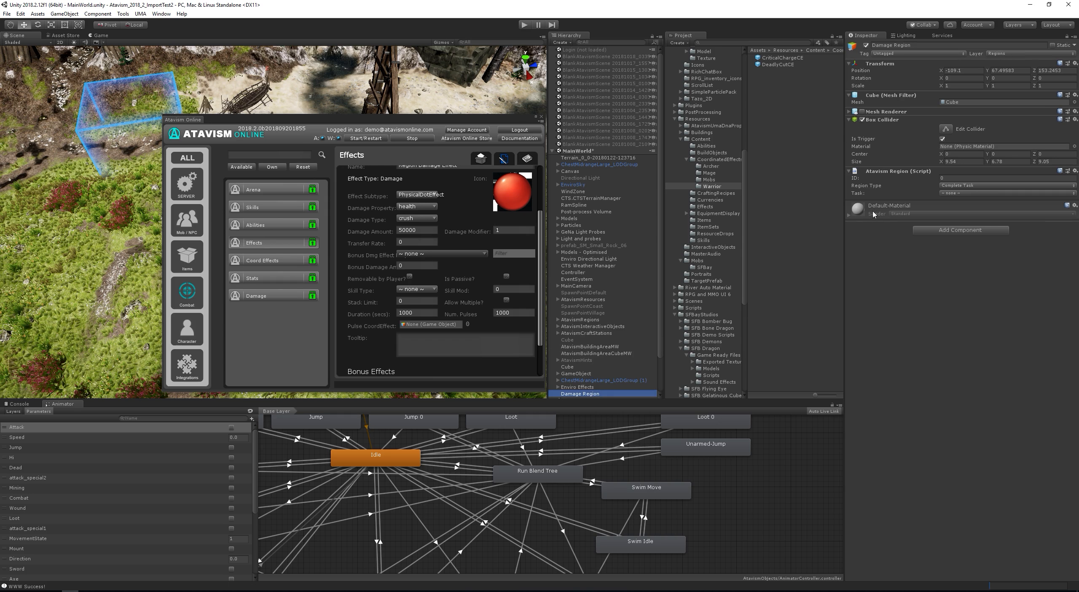
# - Set the Damage Region's region type to Apply Effect and assign the Region Damage Effect
pyautogui.click(973, 186)
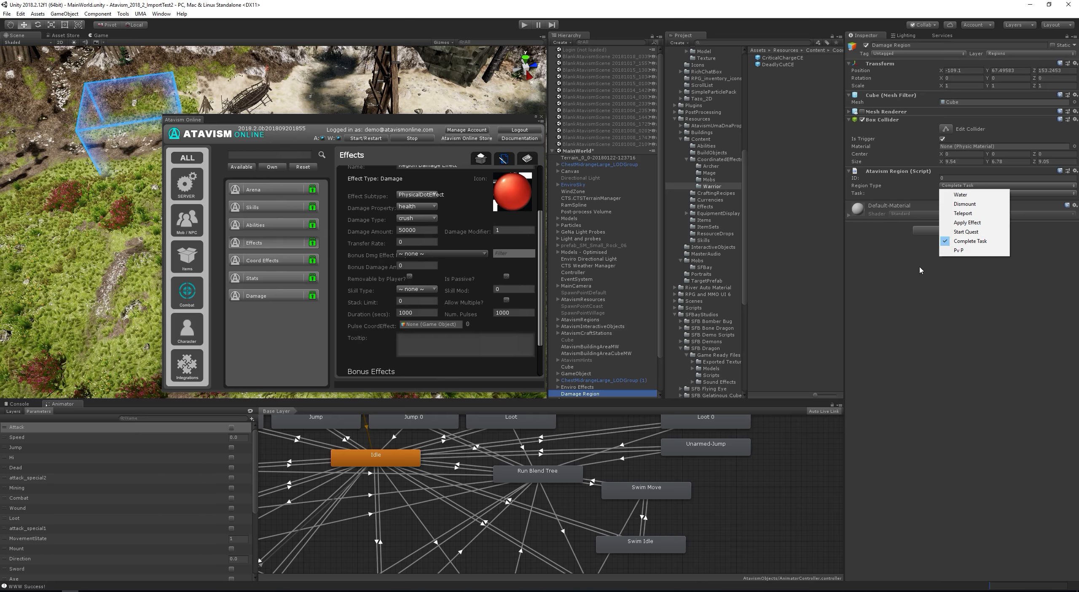
pyautogui.click(871, 267)
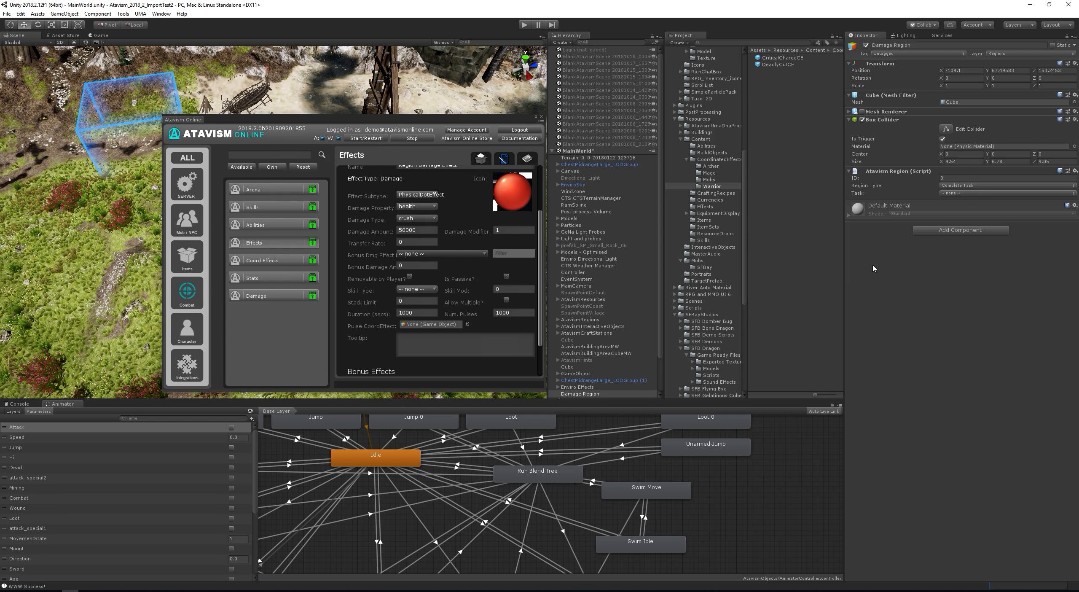
pyautogui.click(982, 186)
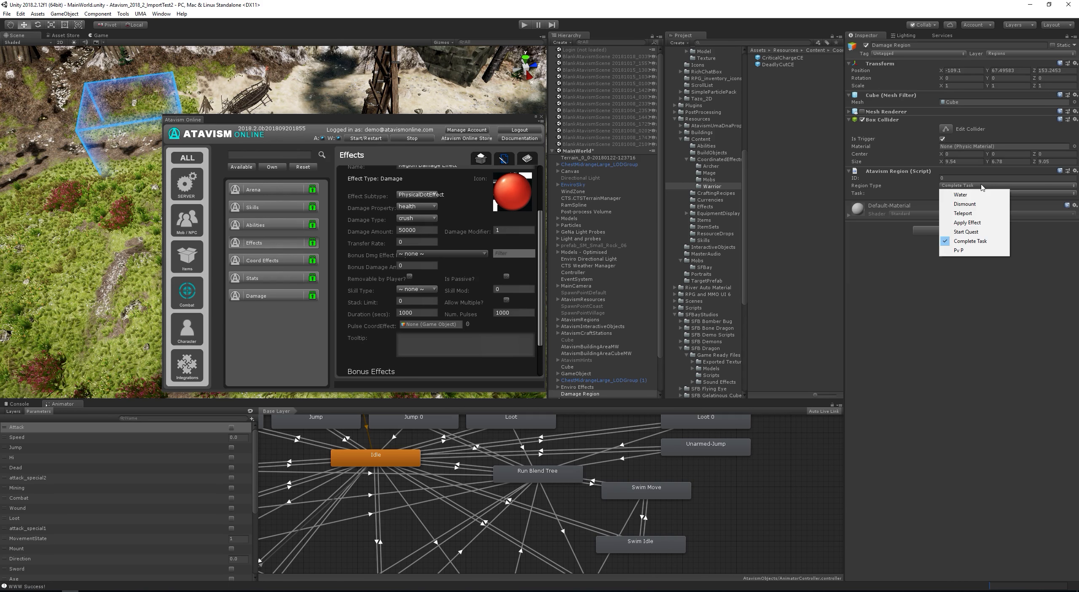
pyautogui.click(984, 224)
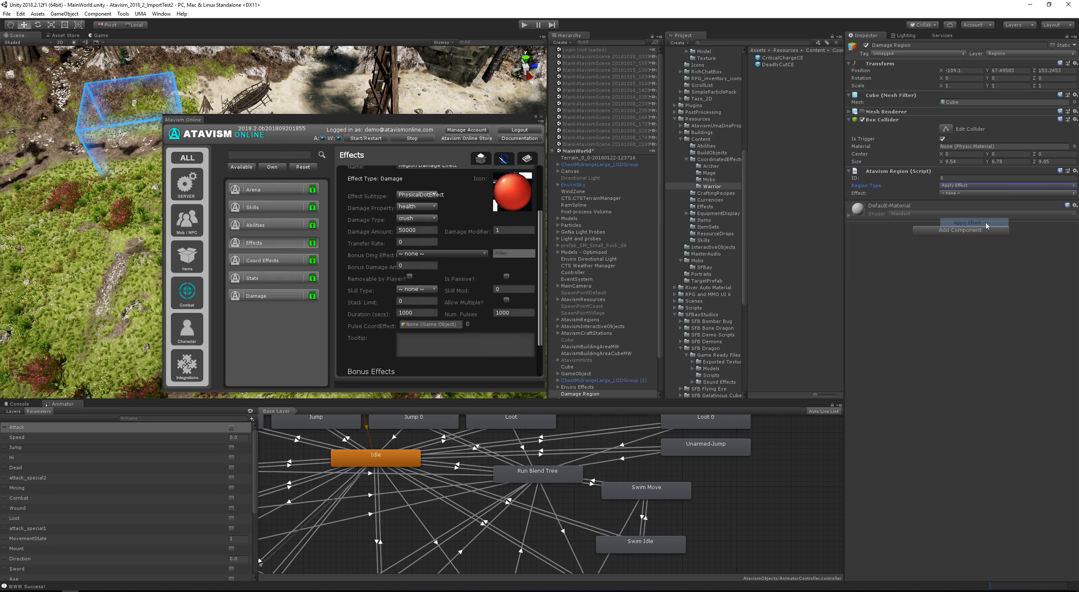
pyautogui.click(965, 195)
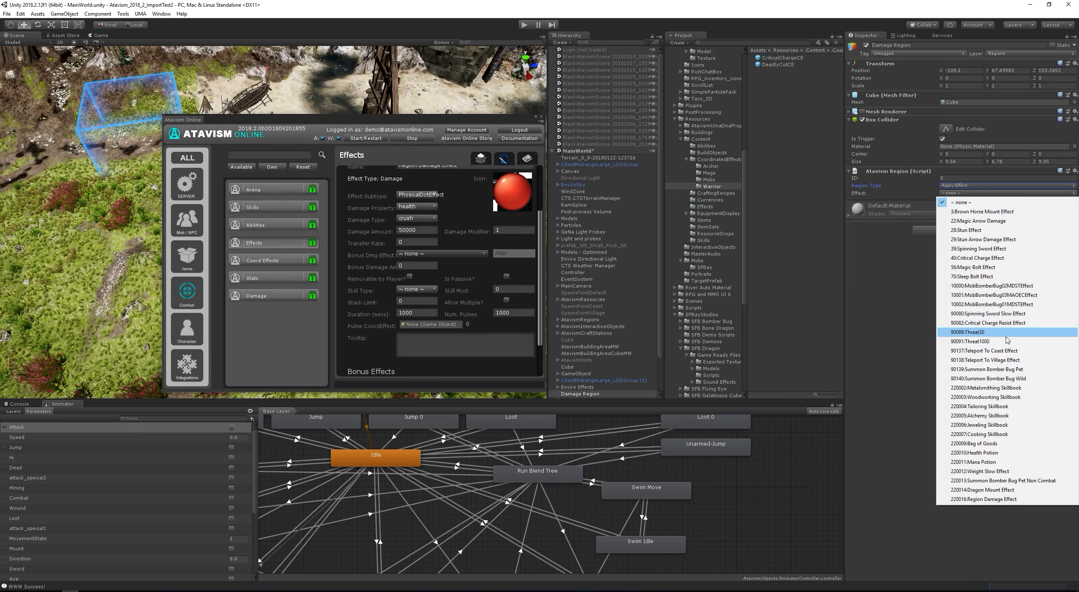
pyautogui.click(991, 501)
pyautogui.click(935, 302)
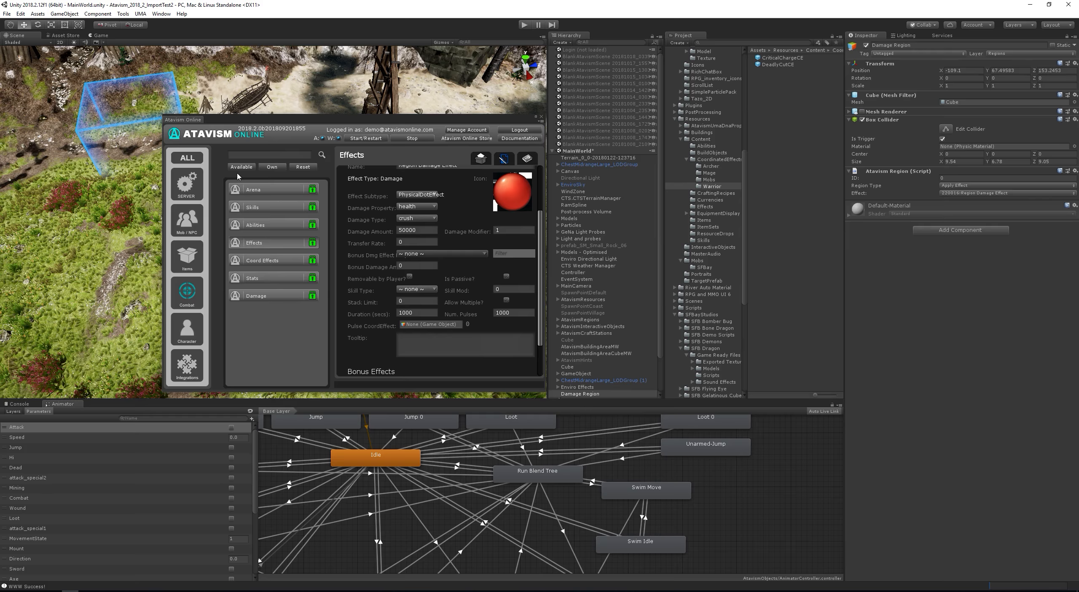
# - Save the scene's regions to the database with the region manager in the Atavism server's Instance Objects
pyautogui.click(190, 185)
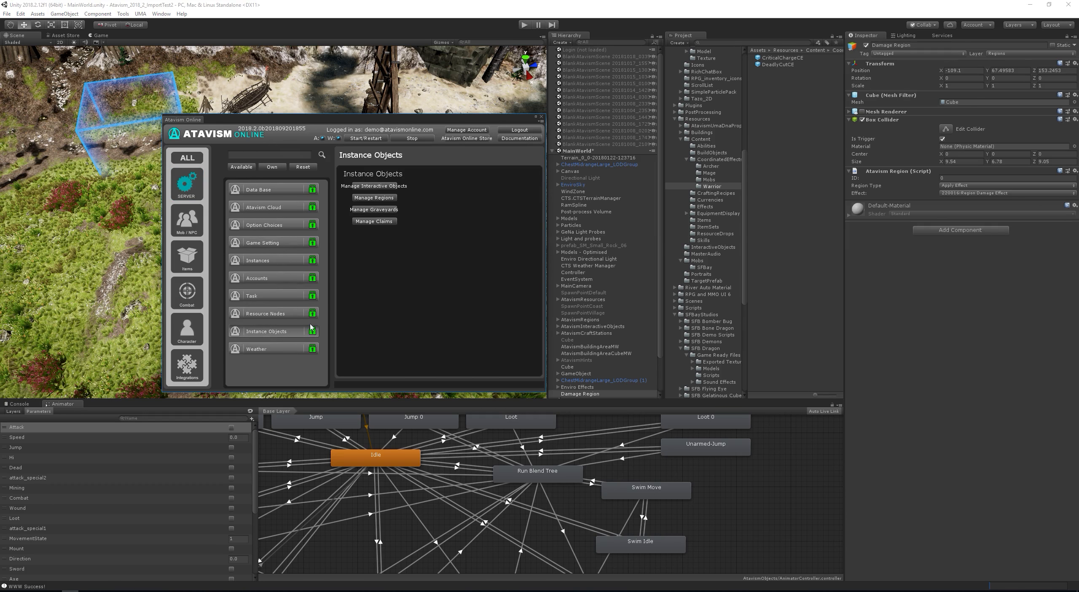
pyautogui.click(375, 198)
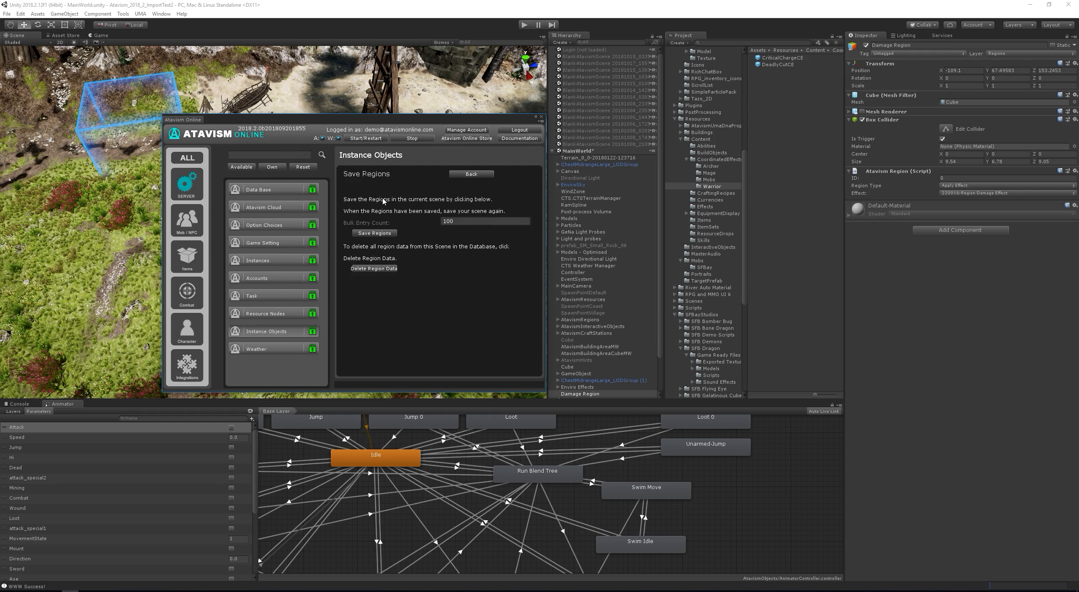
pyautogui.click(393, 236)
pyautogui.click(383, 235)
pyautogui.click(945, 178)
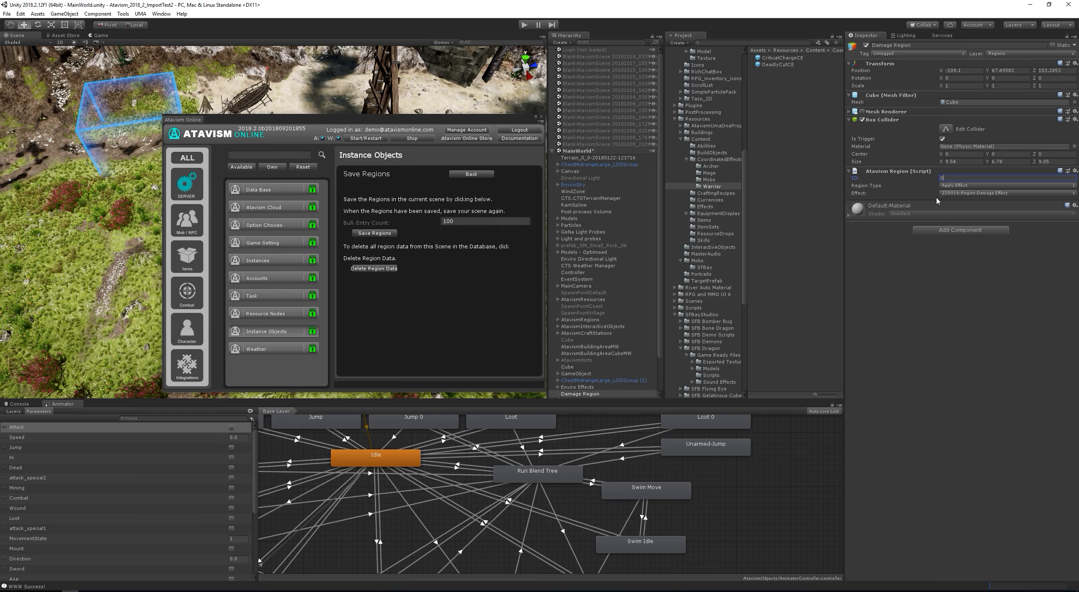
pyautogui.click(917, 282)
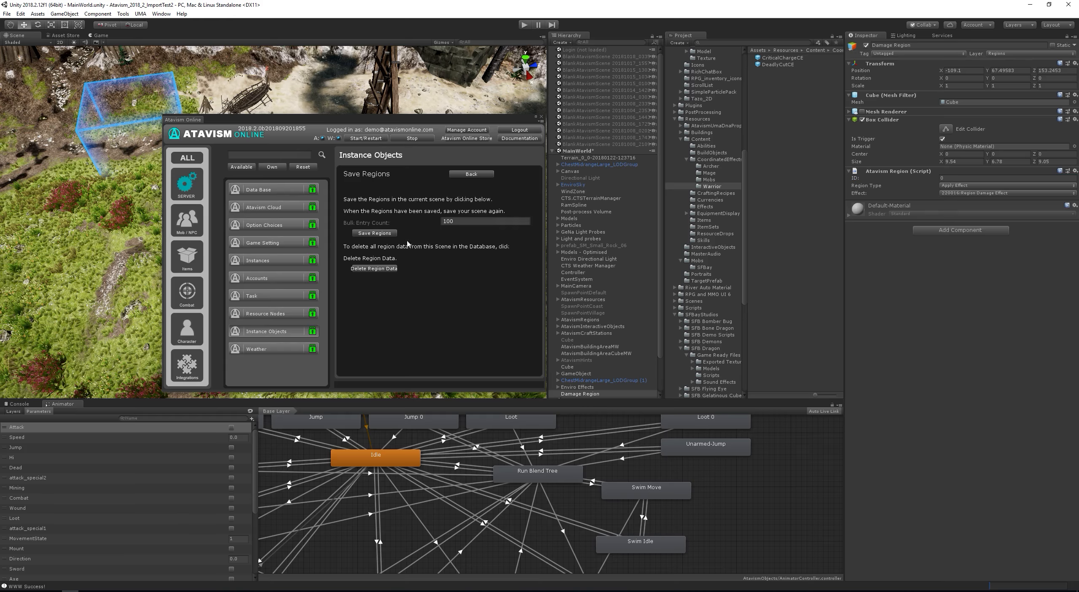
pyautogui.click(376, 235)
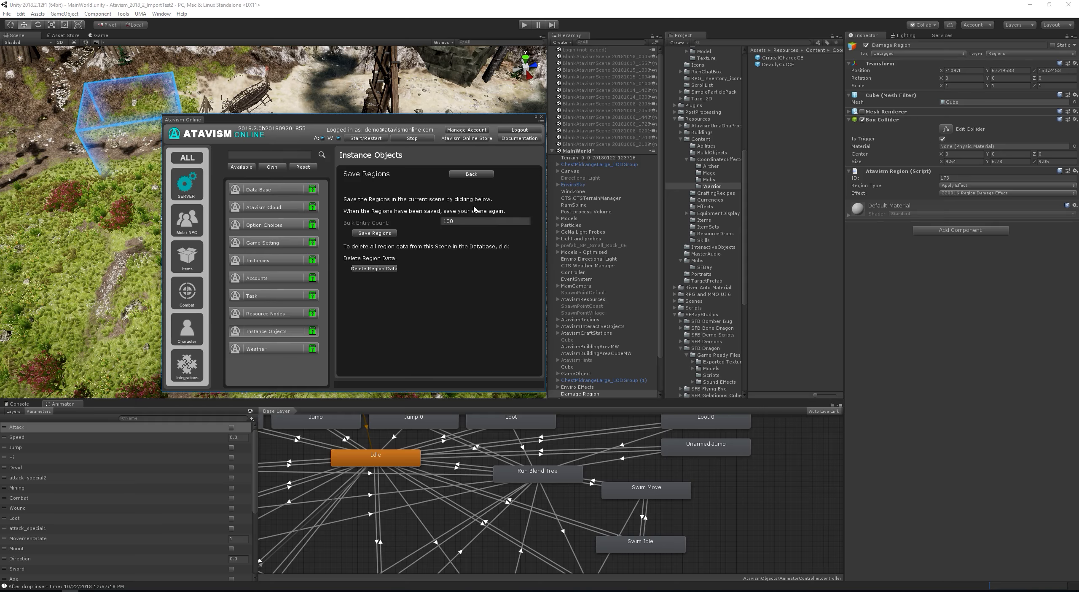
# - Close the Atavism Online editor and save the MainWorld scene
pyautogui.click(372, 140)
pyautogui.click(542, 117)
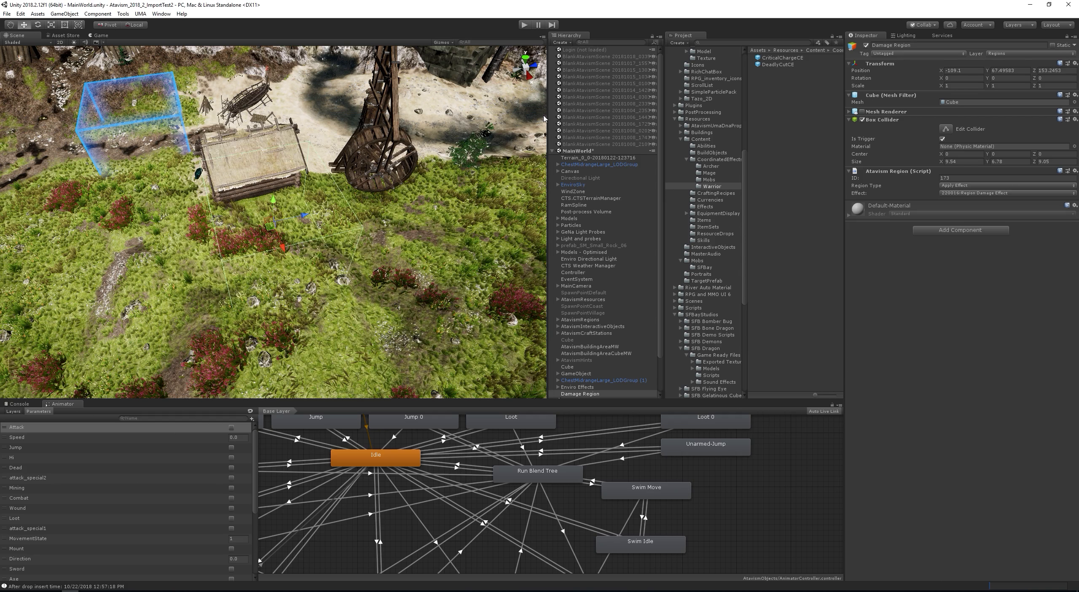
pyautogui.rightClick(602, 150)
pyautogui.click(635, 165)
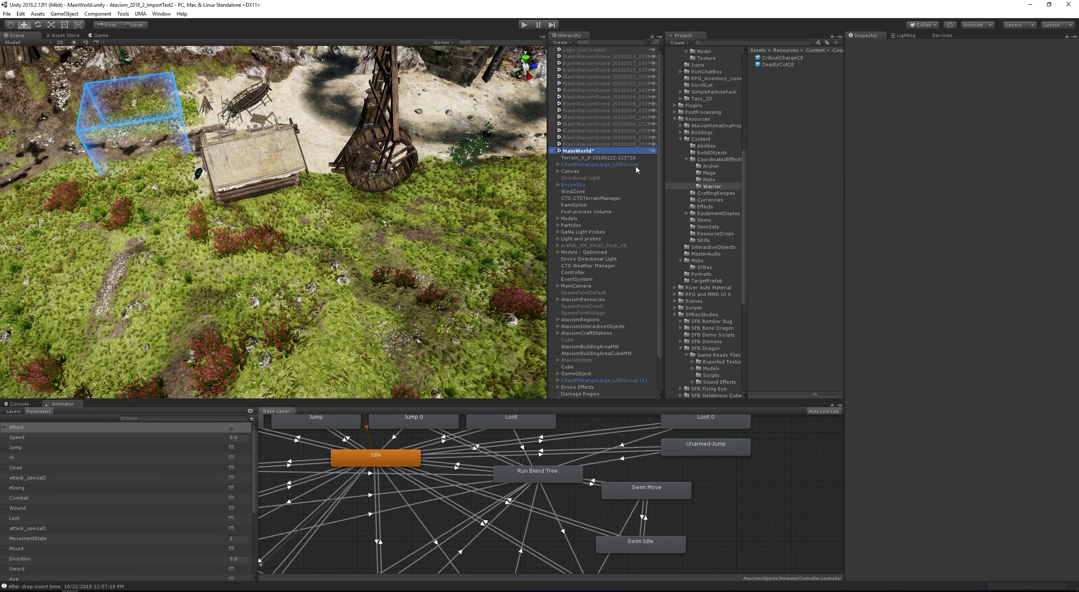
pyautogui.hotkey('ctrl', 's')
# - Load the Login scene and unload the MainWorld scene
pyautogui.rightClick(595, 51)
pyautogui.click(608, 56)
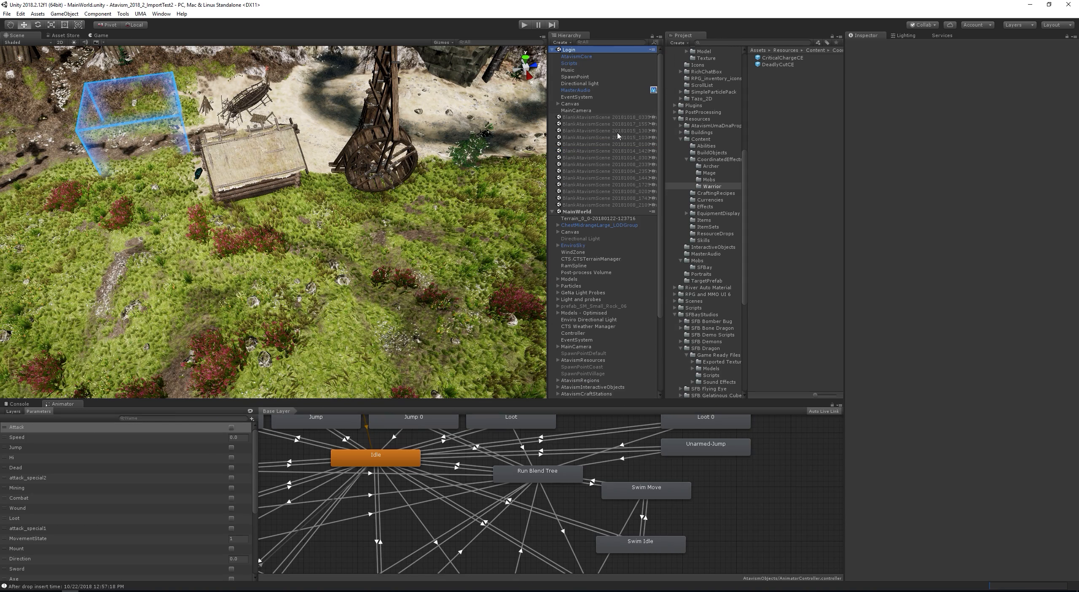
pyautogui.rightClick(595, 212)
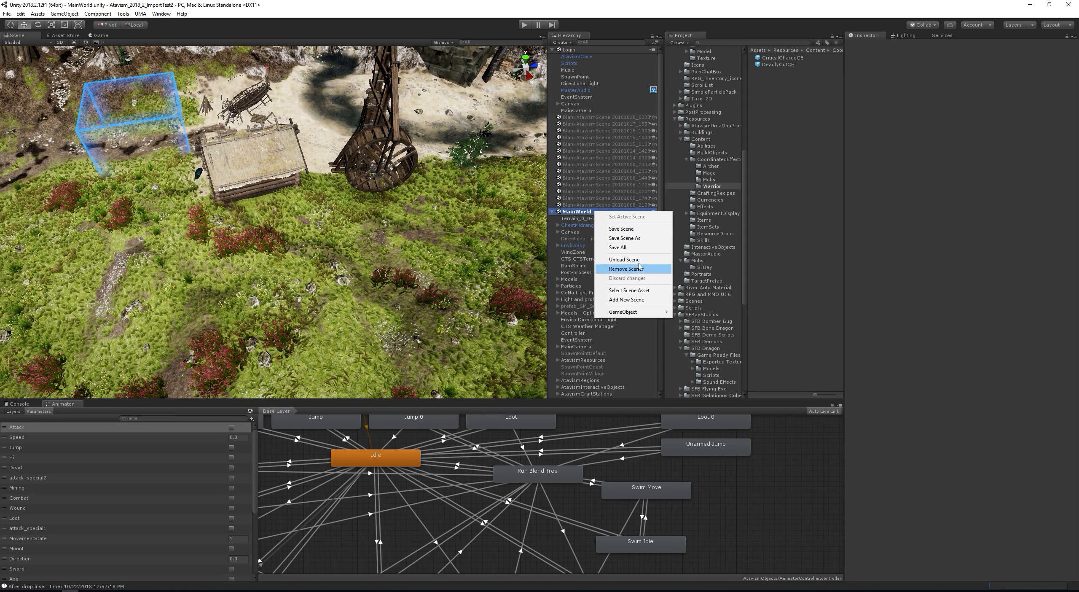
pyautogui.click(625, 259)
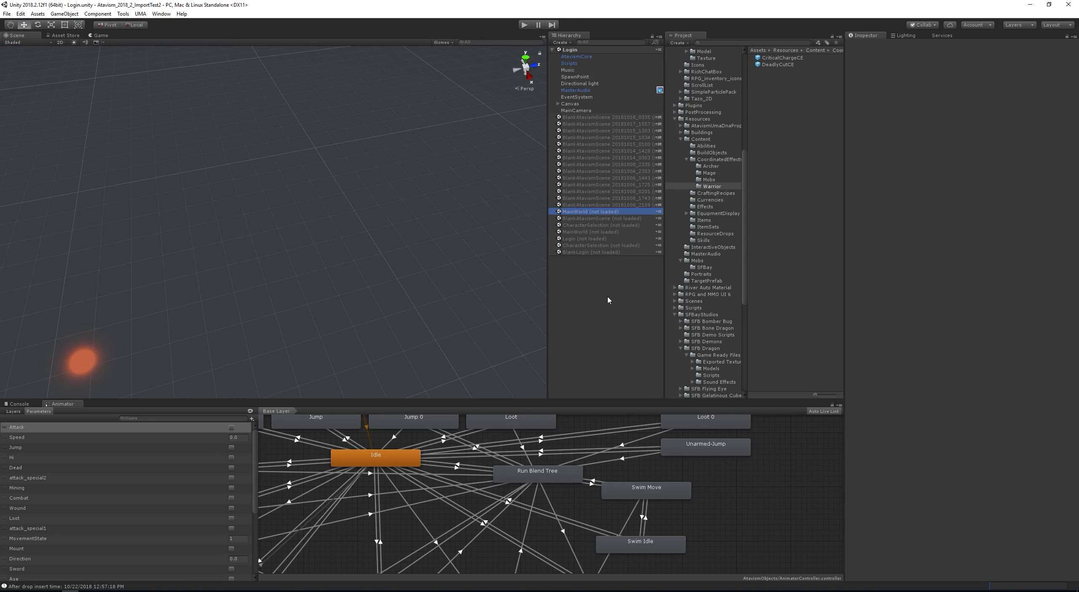
# - Start play mode, log in and enter the world with the level 1 human warrior
pyautogui.click(525, 25)
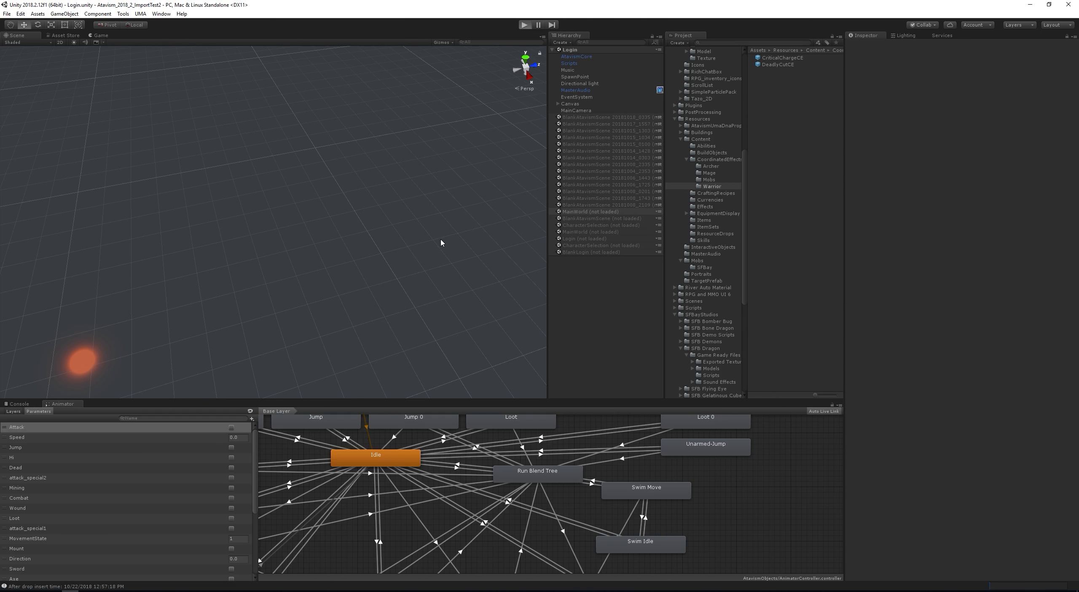
pyautogui.click(302, 242)
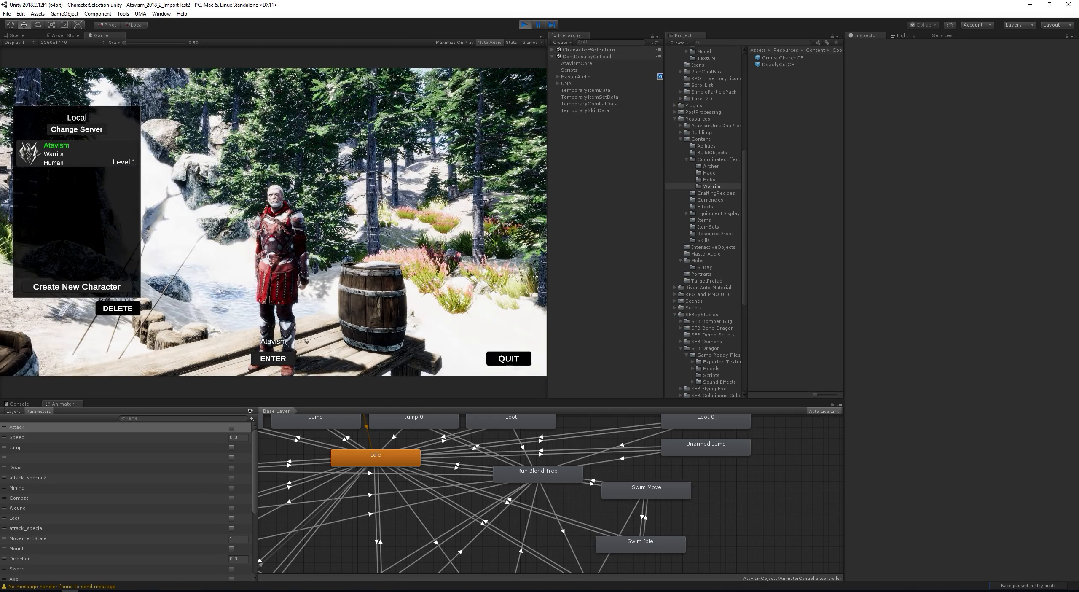
pyautogui.click(274, 359)
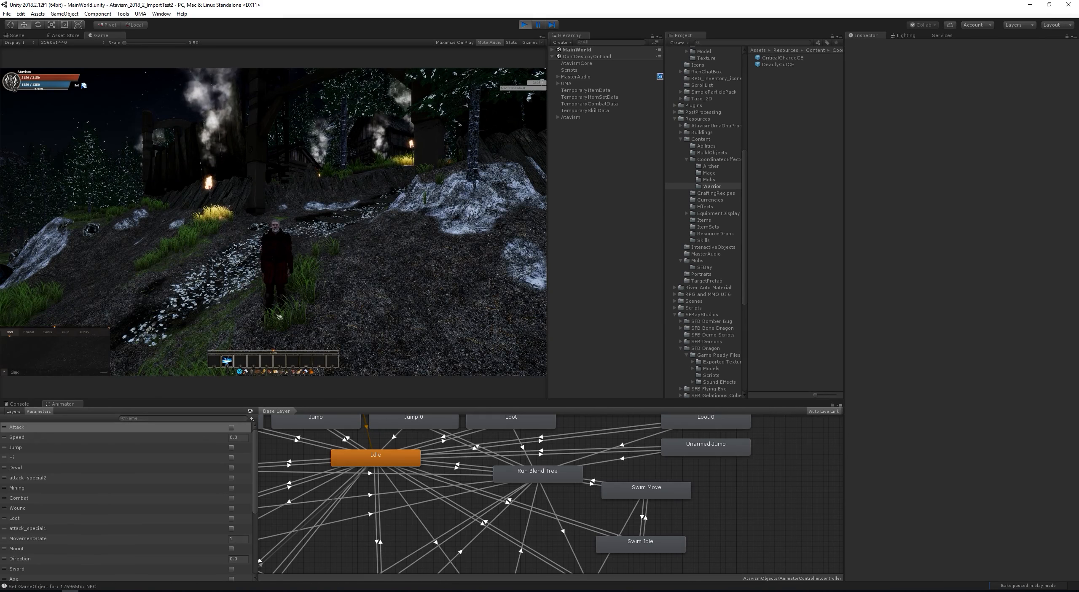
# - Run the warrior past the blue light pillars and into the damage region in the grass behind the wooden hut
pyautogui.moveTo(297, 229); pyautogui.dragTo(430, 240, button='right')
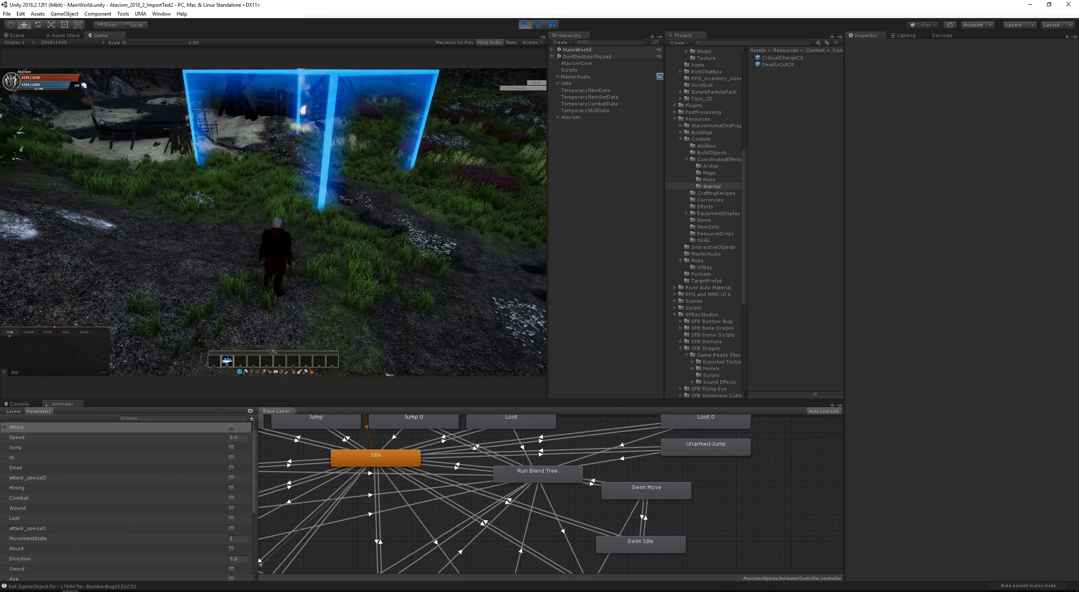
pyautogui.press('w')
pyautogui.press('w')
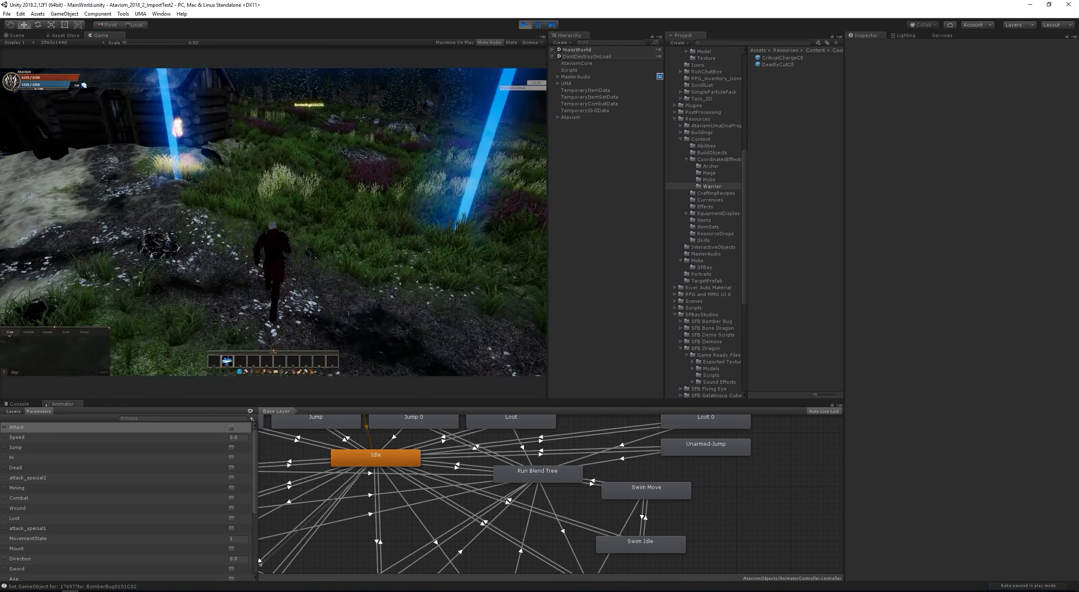
pyautogui.press('w')
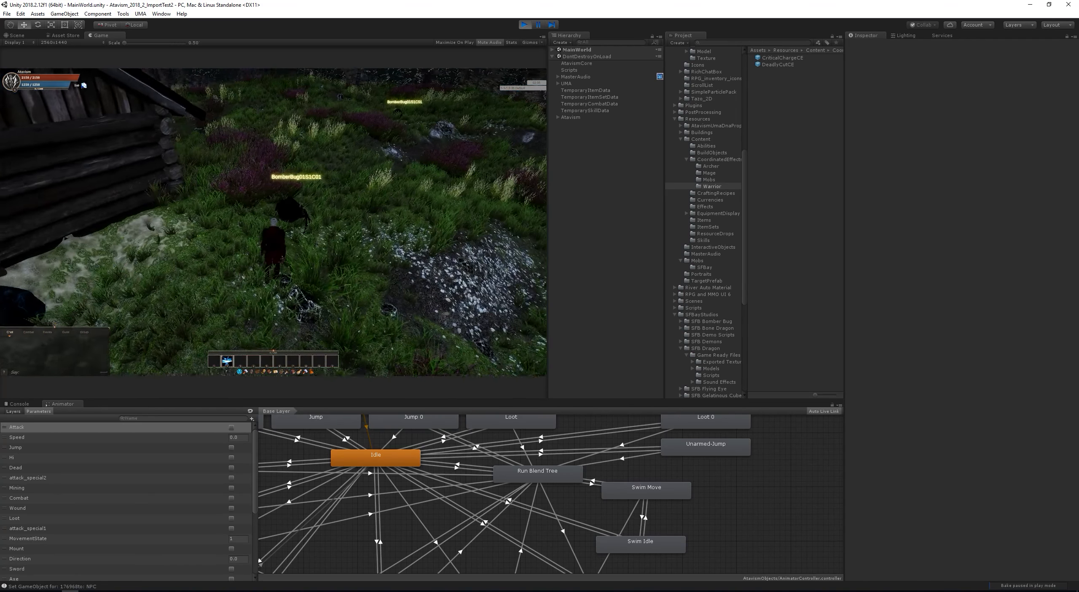
pyautogui.press('w')
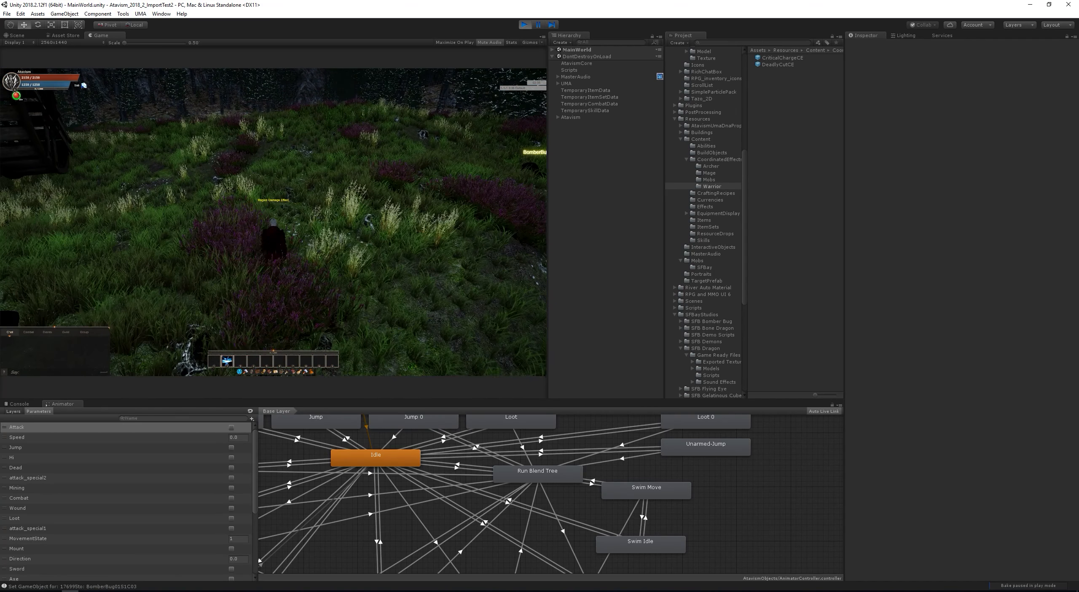
pyautogui.press('w')
pyautogui.press('a')
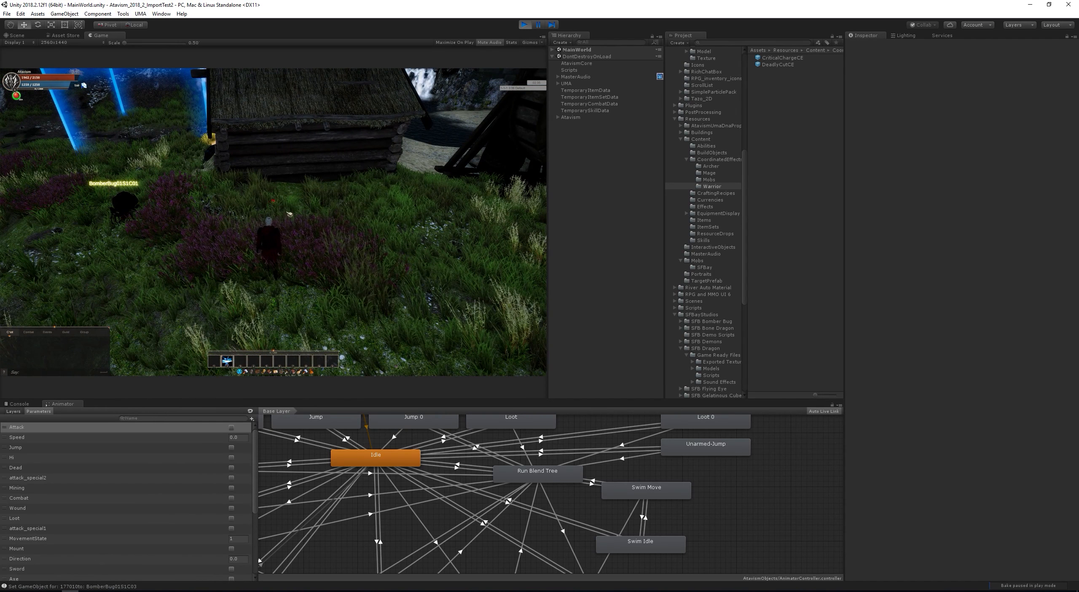
# - Examine the damage numbers, health bar and active effect icon while the warrior stands in the damage region
pyautogui.scroll(4, 297, 214)
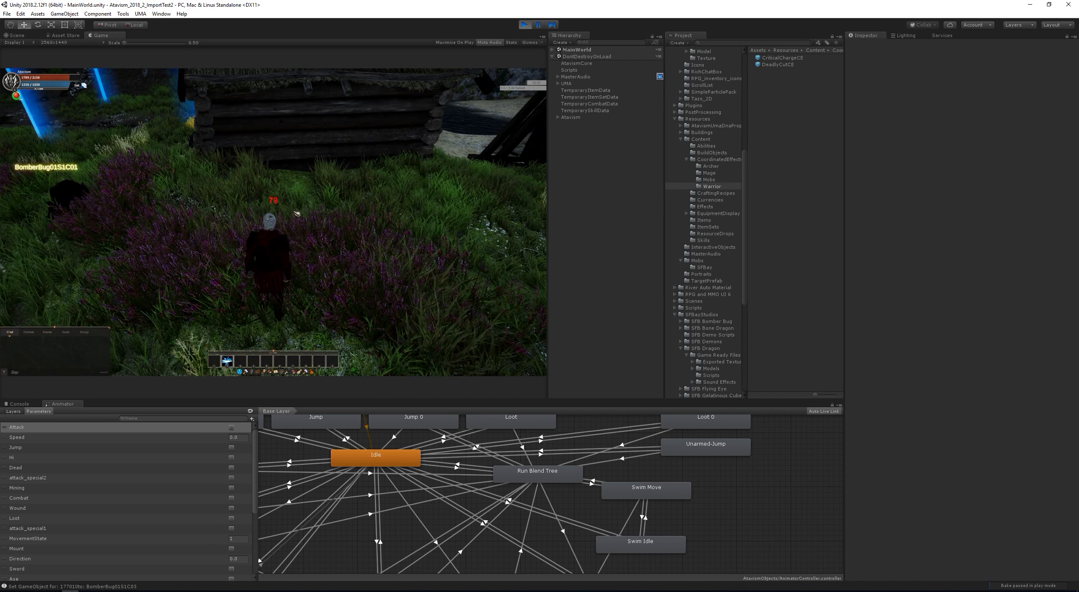
pyautogui.scroll(2, 297, 214)
pyautogui.moveTo(19, 97)
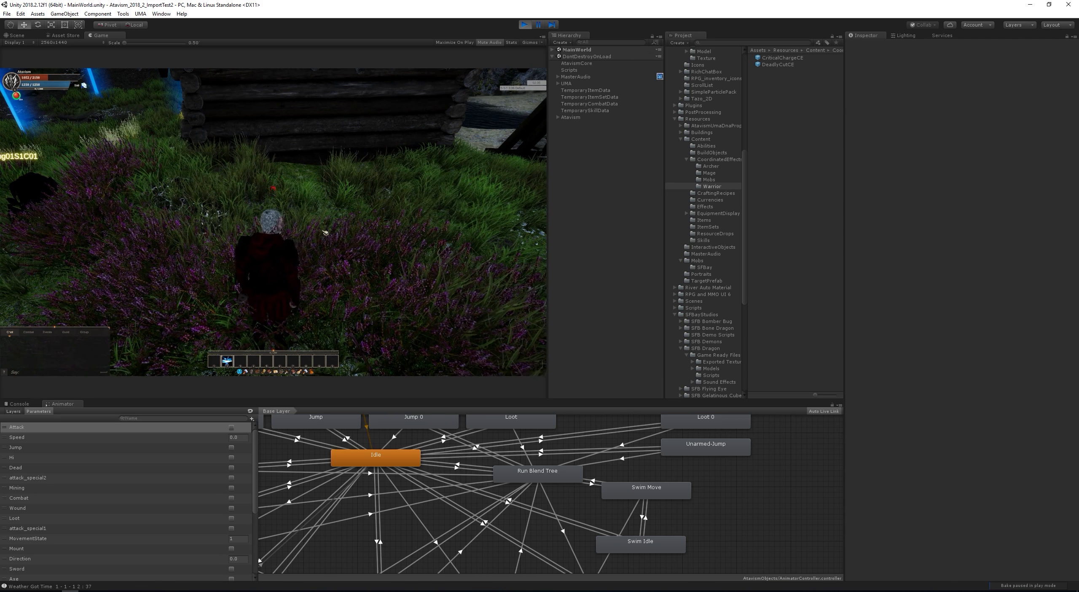
# - Walk the warrior out of the damage region to the grass near the hut's corner to test that the damage stops
pyautogui.moveTo(330, 231); pyautogui.dragTo(279, 230)
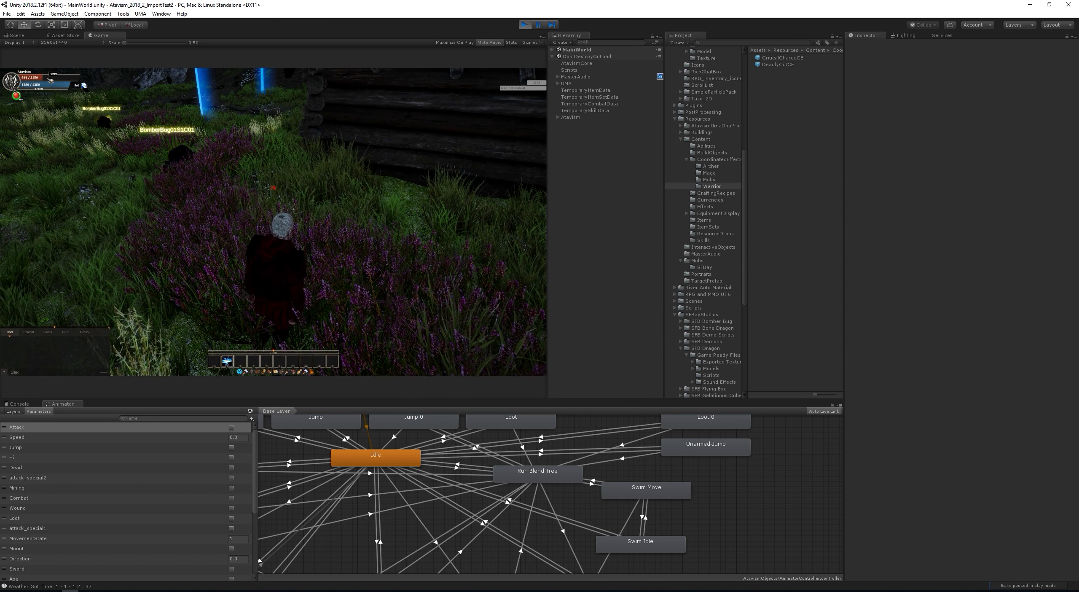
pyautogui.moveTo(279, 230); pyautogui.dragTo(328, 216)
pyautogui.press('w')
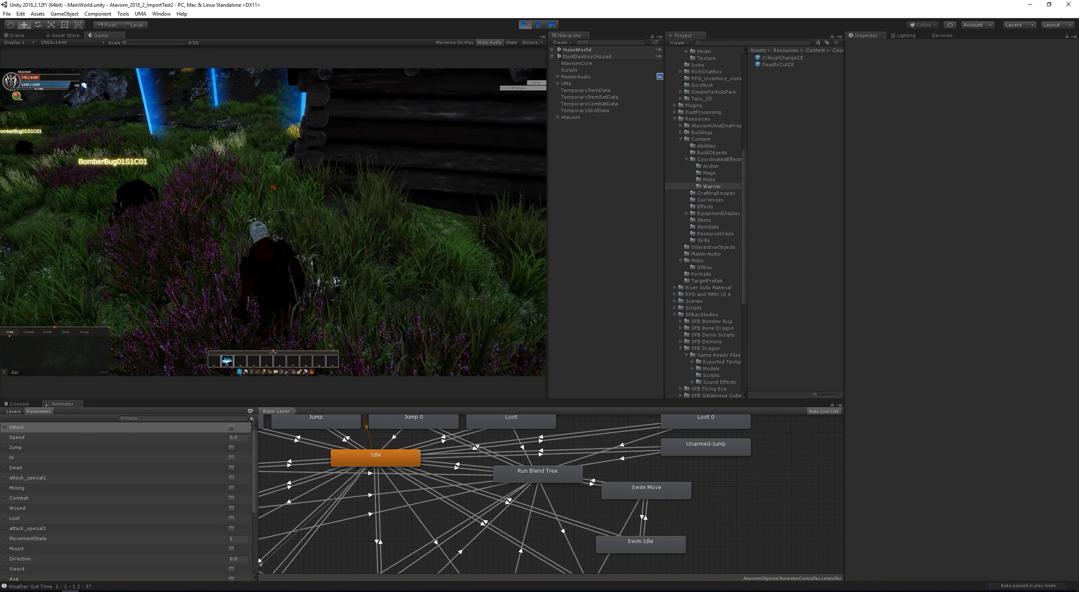
pyautogui.press('a')
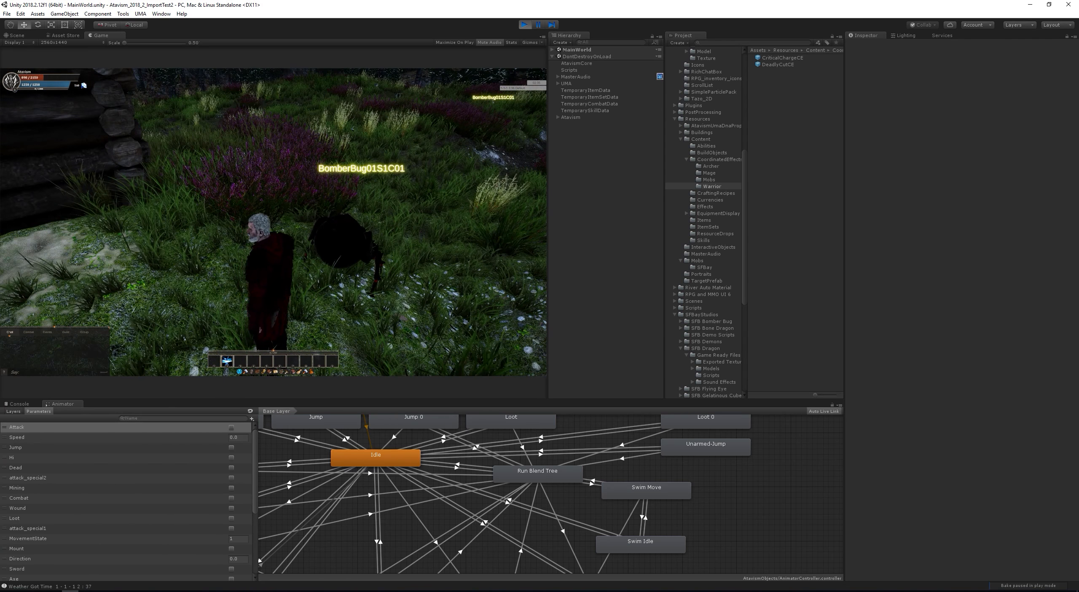
pyautogui.scroll(-3, 277, 217)
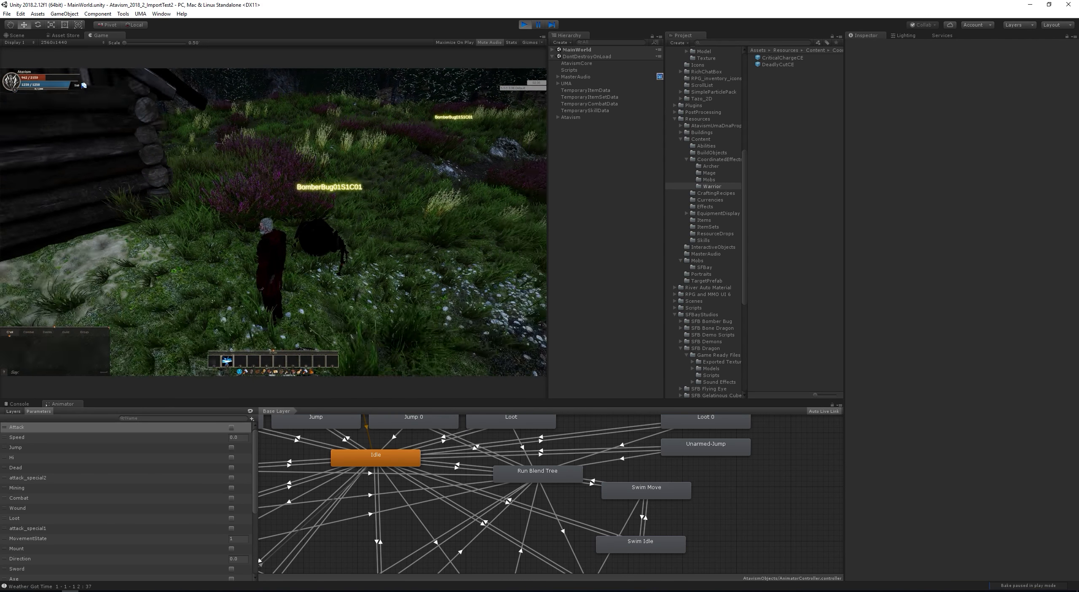
# - Run the warrior back into the damage region beside the hut and out again to retest the damage effect
pyautogui.scroll(1, 277, 216)
pyautogui.moveTo(74, 125)
pyautogui.mouseDown(button='right')
pyautogui.moveTo(87, 127)
pyautogui.moveTo(17, 127)
pyautogui.mouseUp(button='right')
pyautogui.press('w')
pyautogui.press('w')
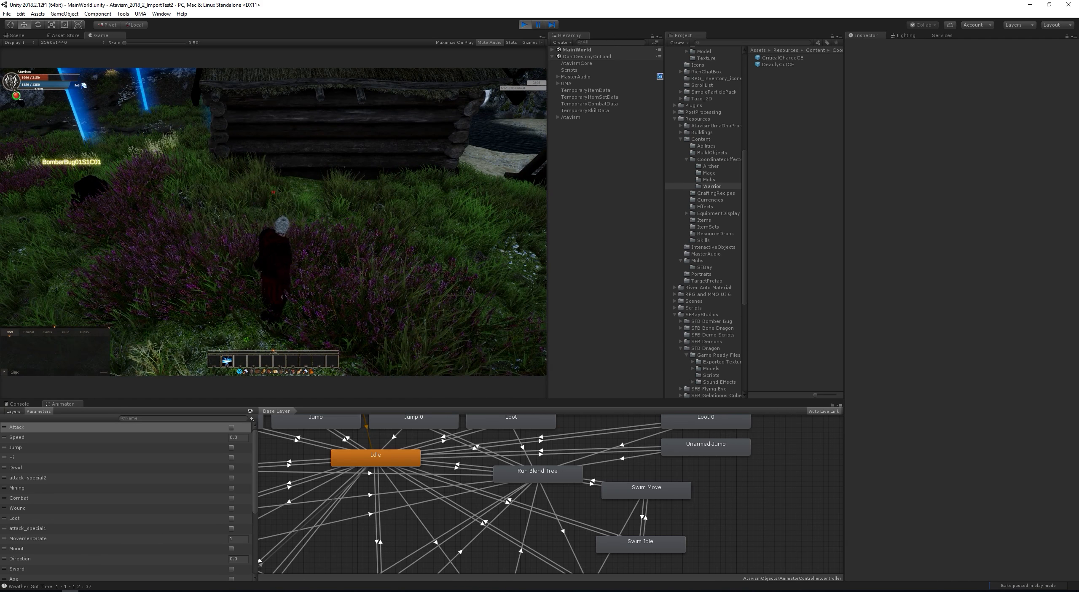
pyautogui.press('w')
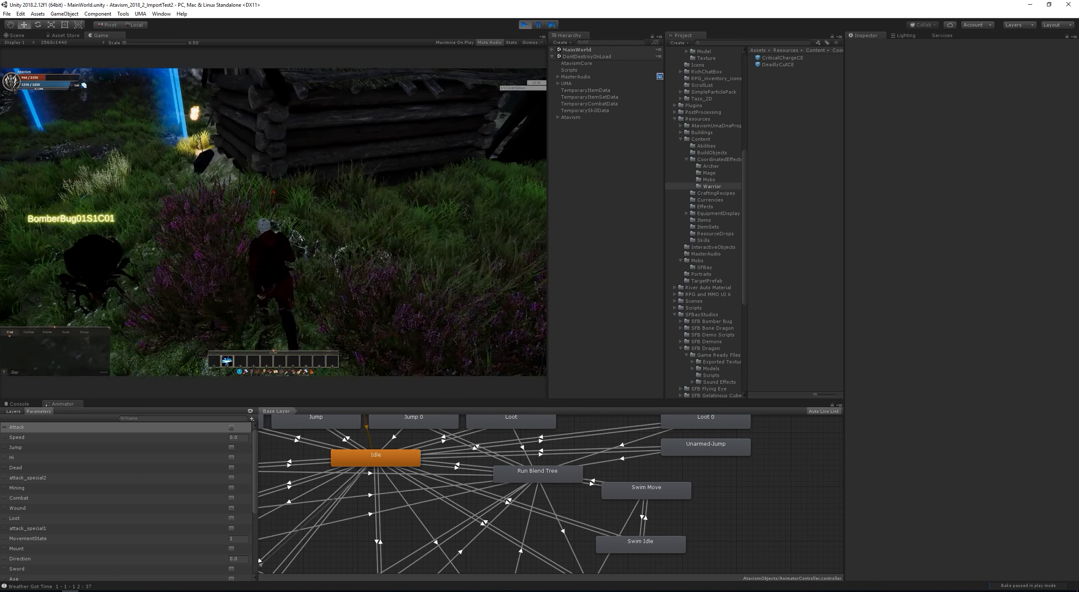
pyautogui.press('w')
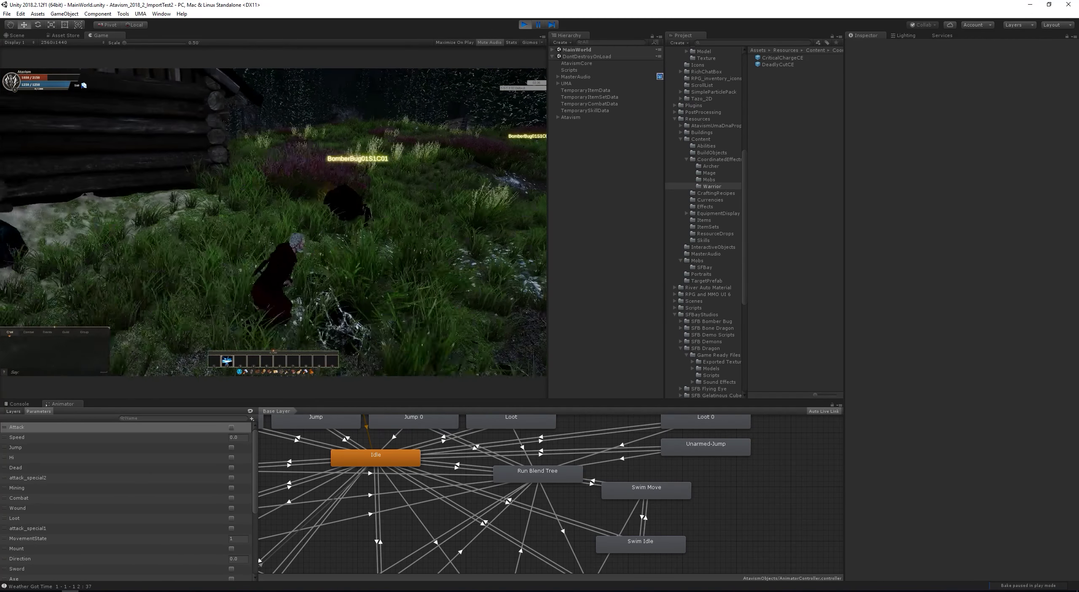
pyautogui.press('w')
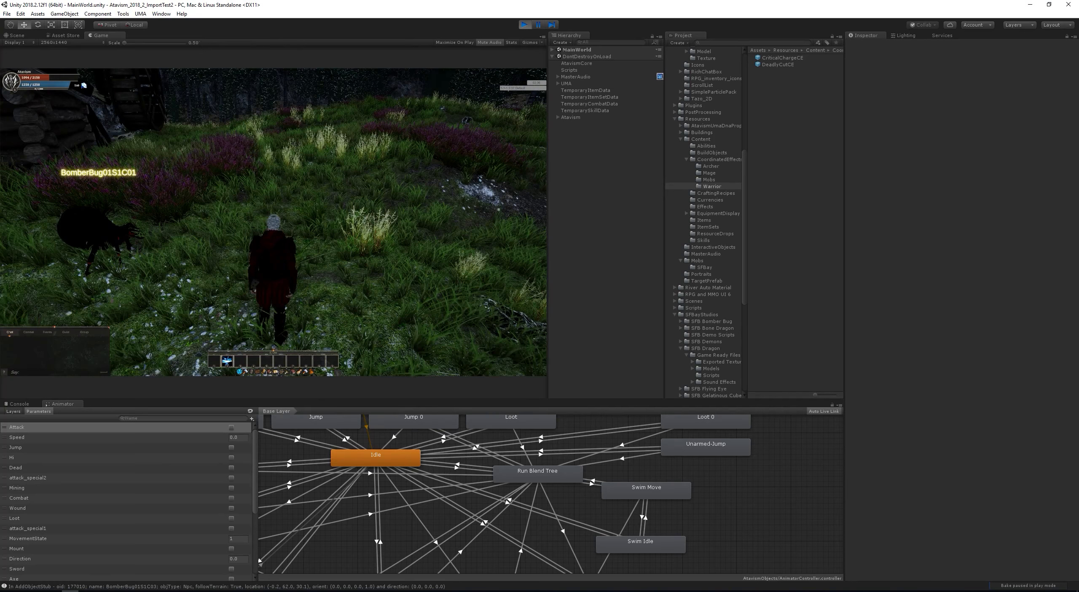